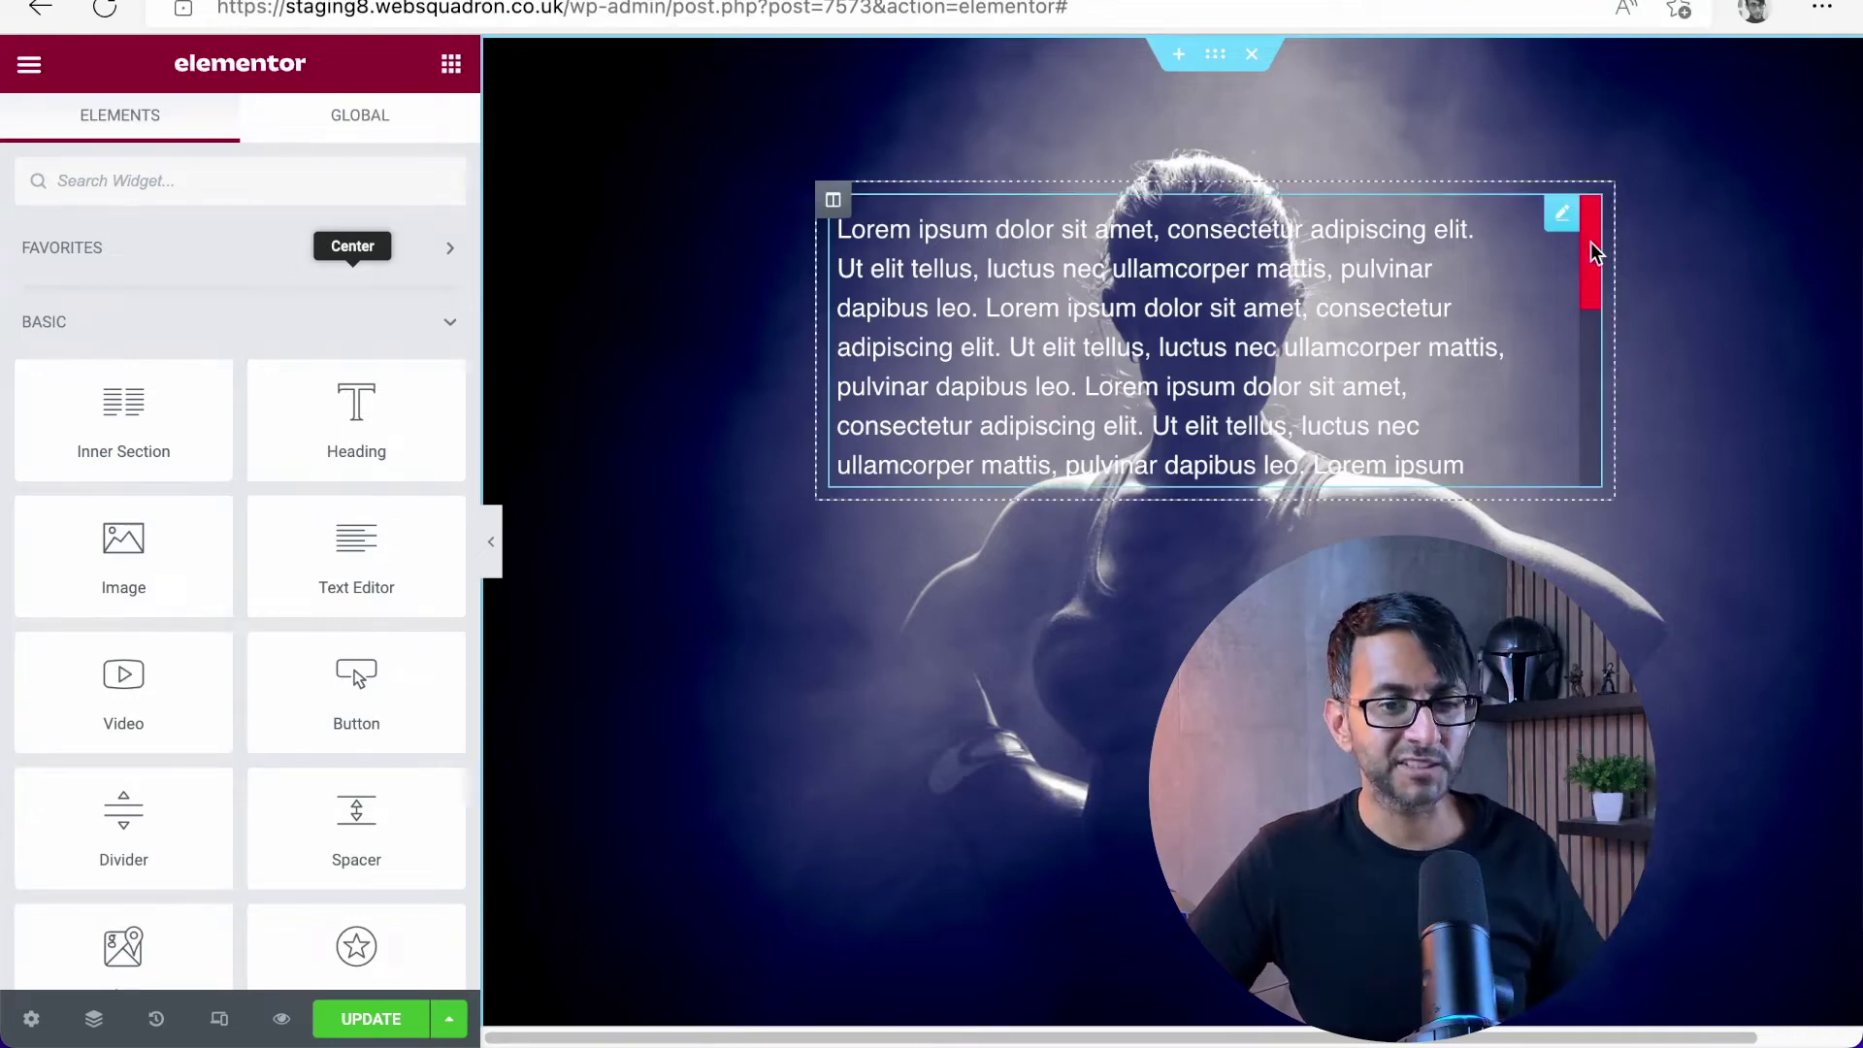
Step: Open the Text Editor widget's settings and select all of its Lorem ipsum paragraph
mouse_move(1588, 244)
mouse_down()
mouse_move(1587, 390)
mouse_move(1590, 231)
mouse_up()
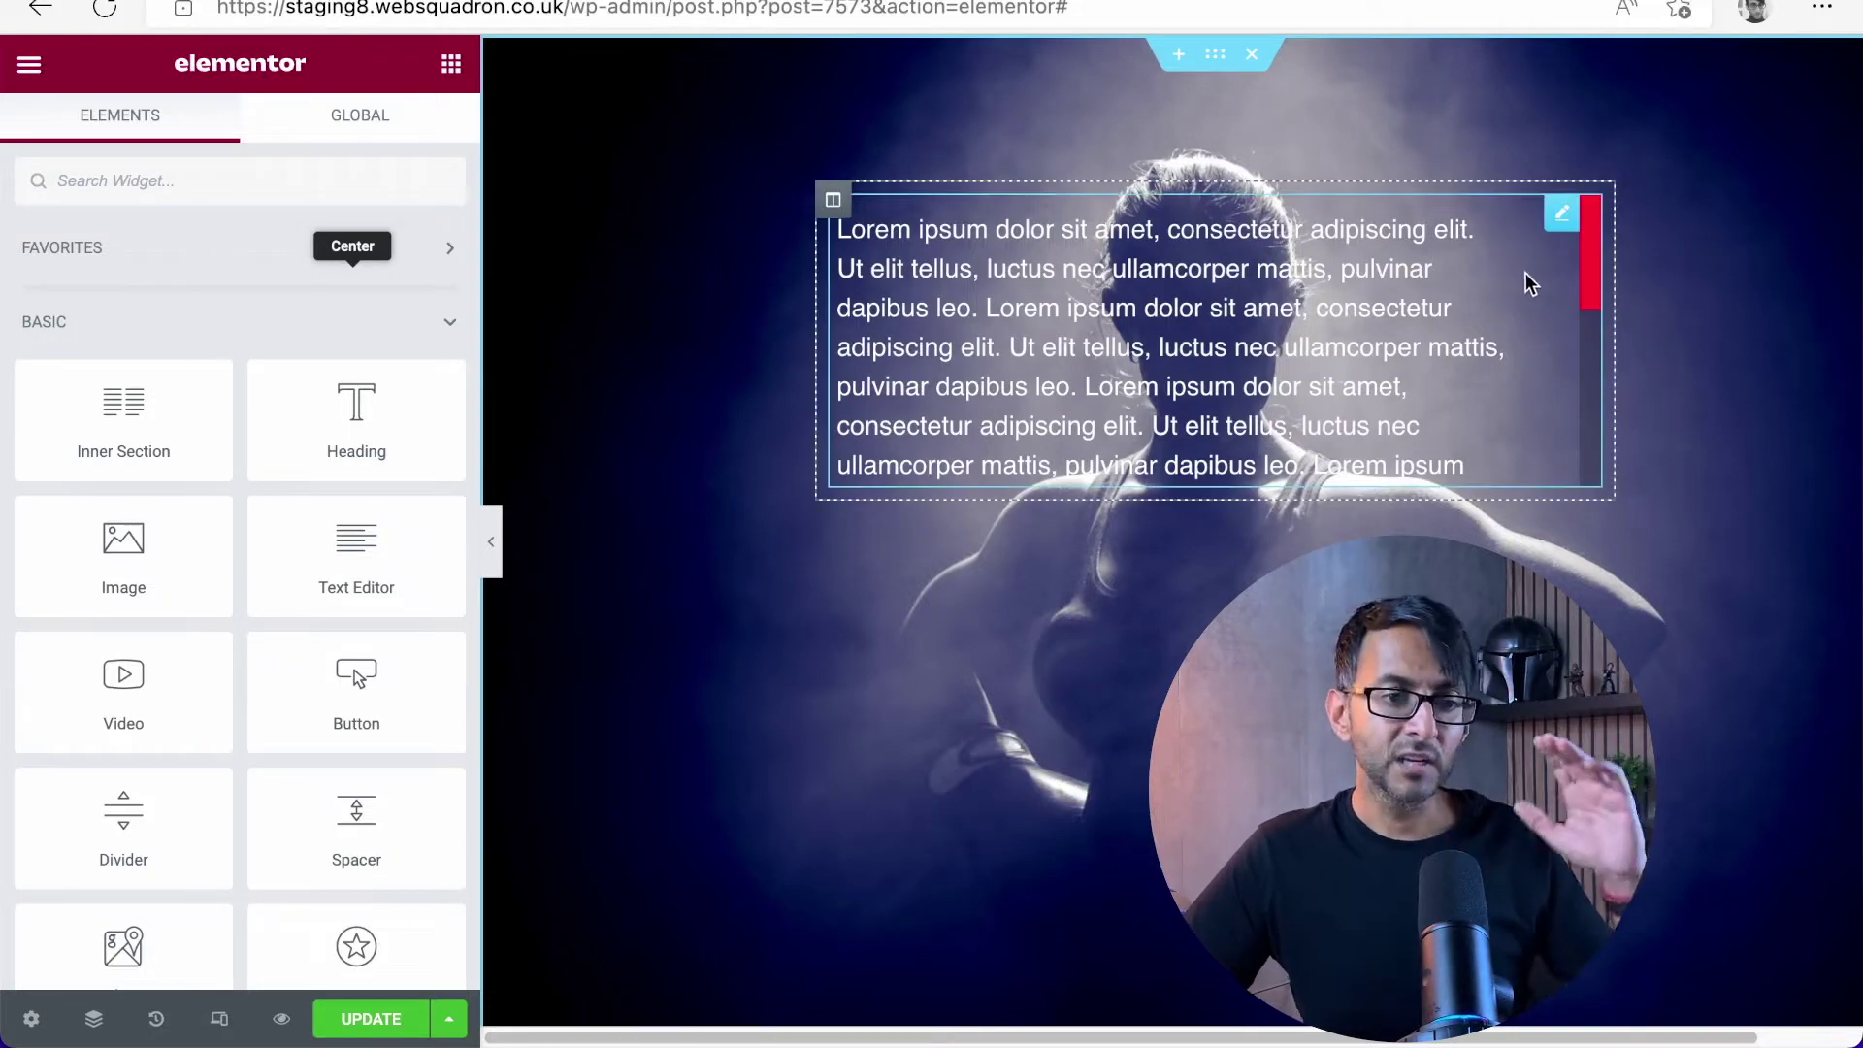
click(1422, 293)
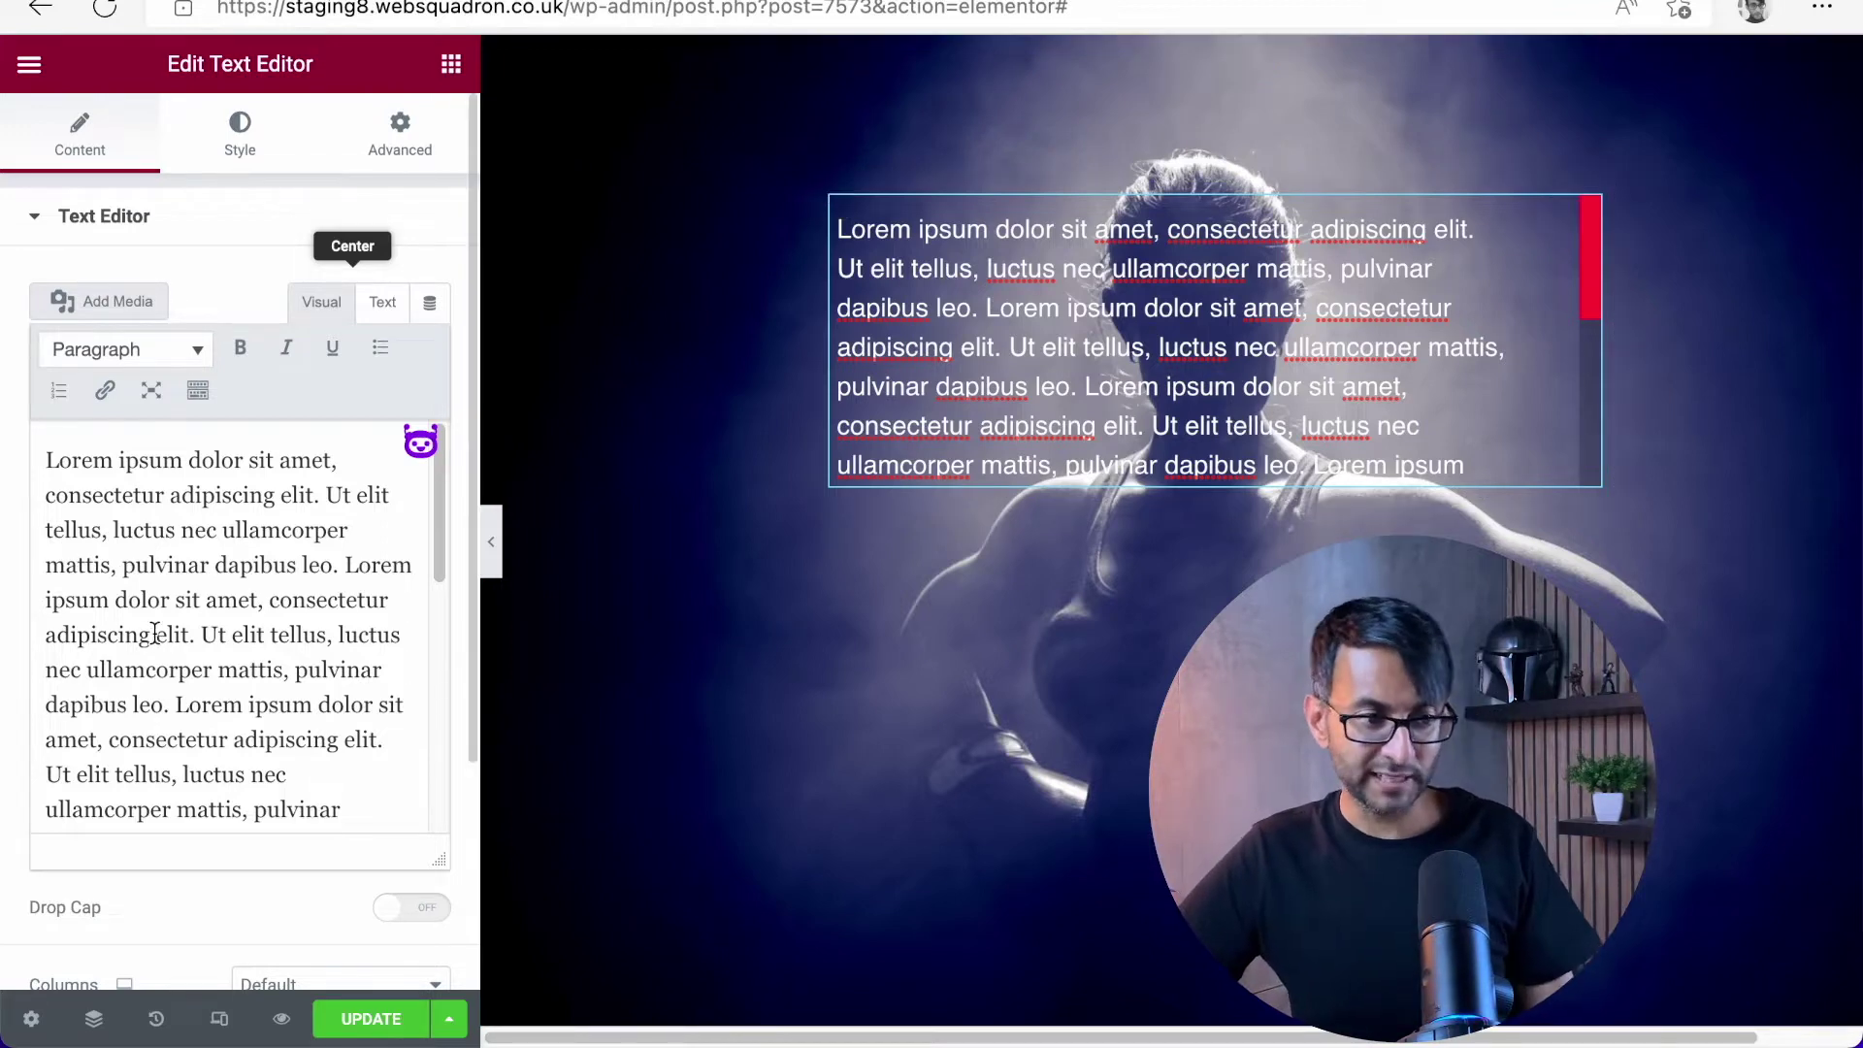
scroll(232, 643, down, 5)
click(245, 798)
key(ctrl+a)
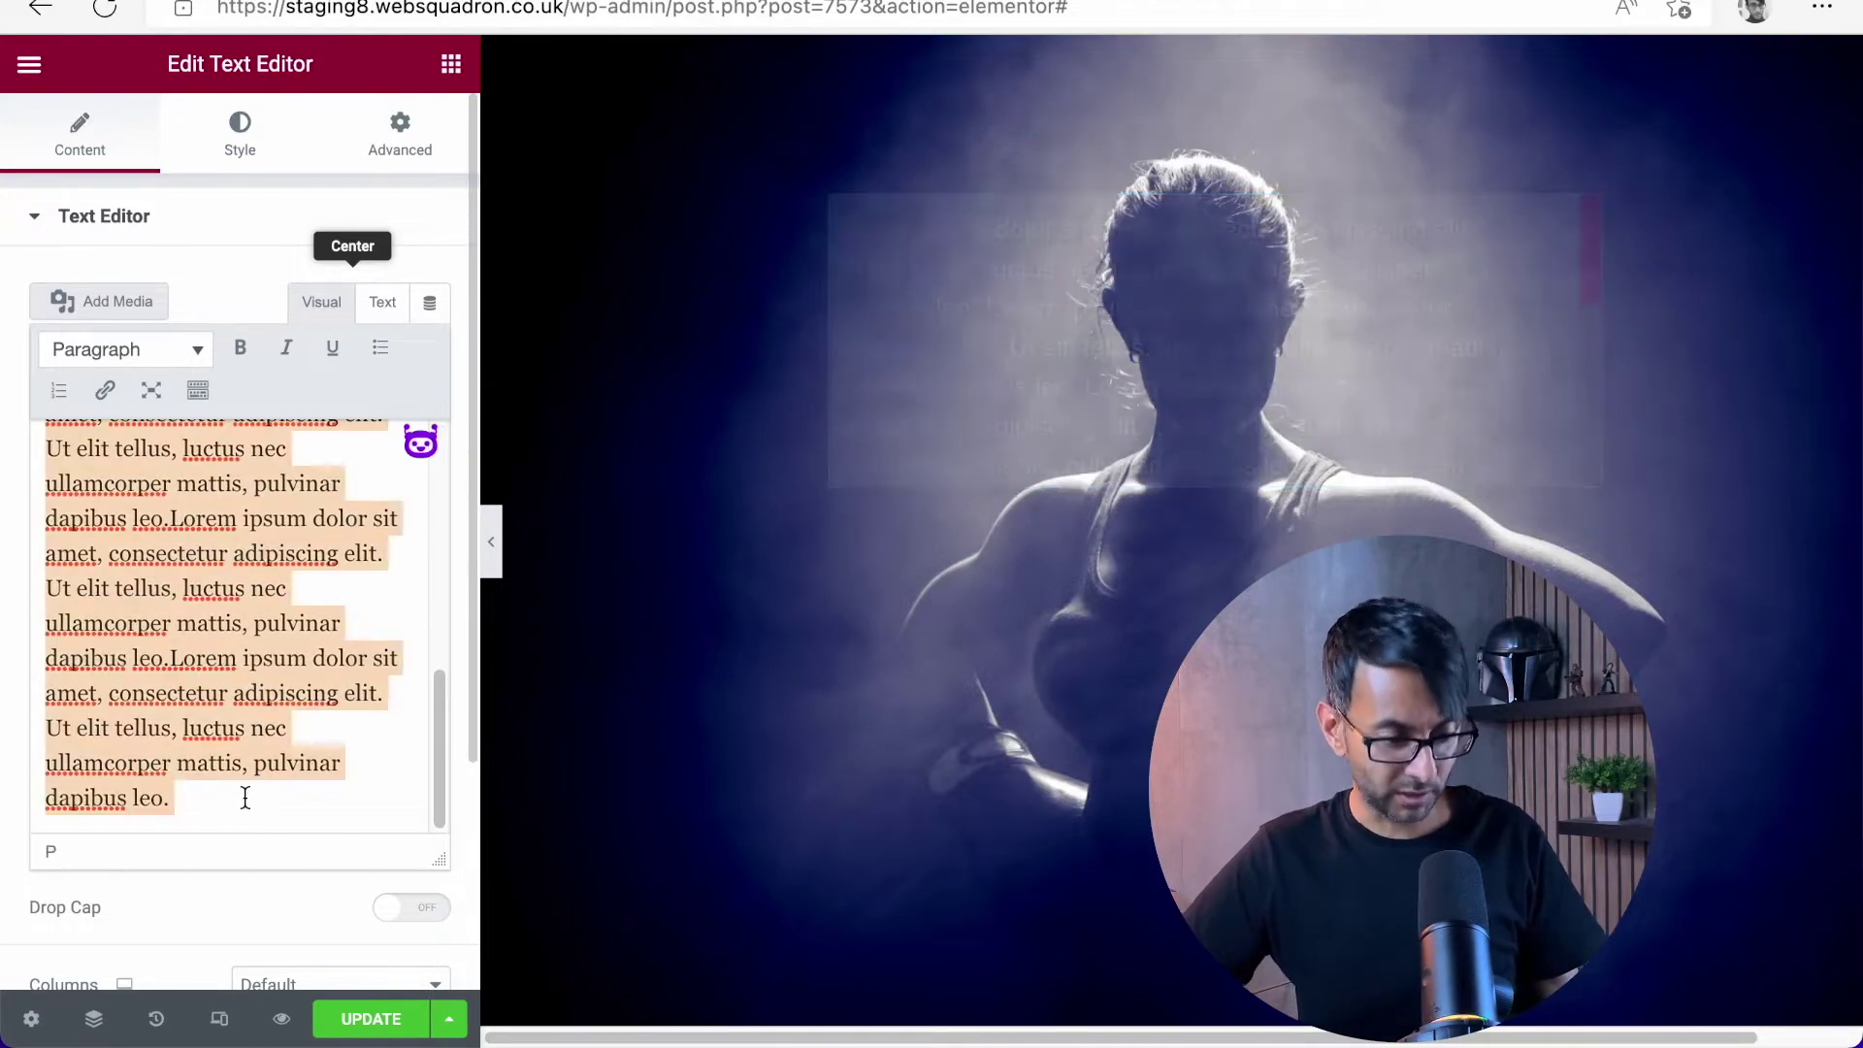
click(227, 811)
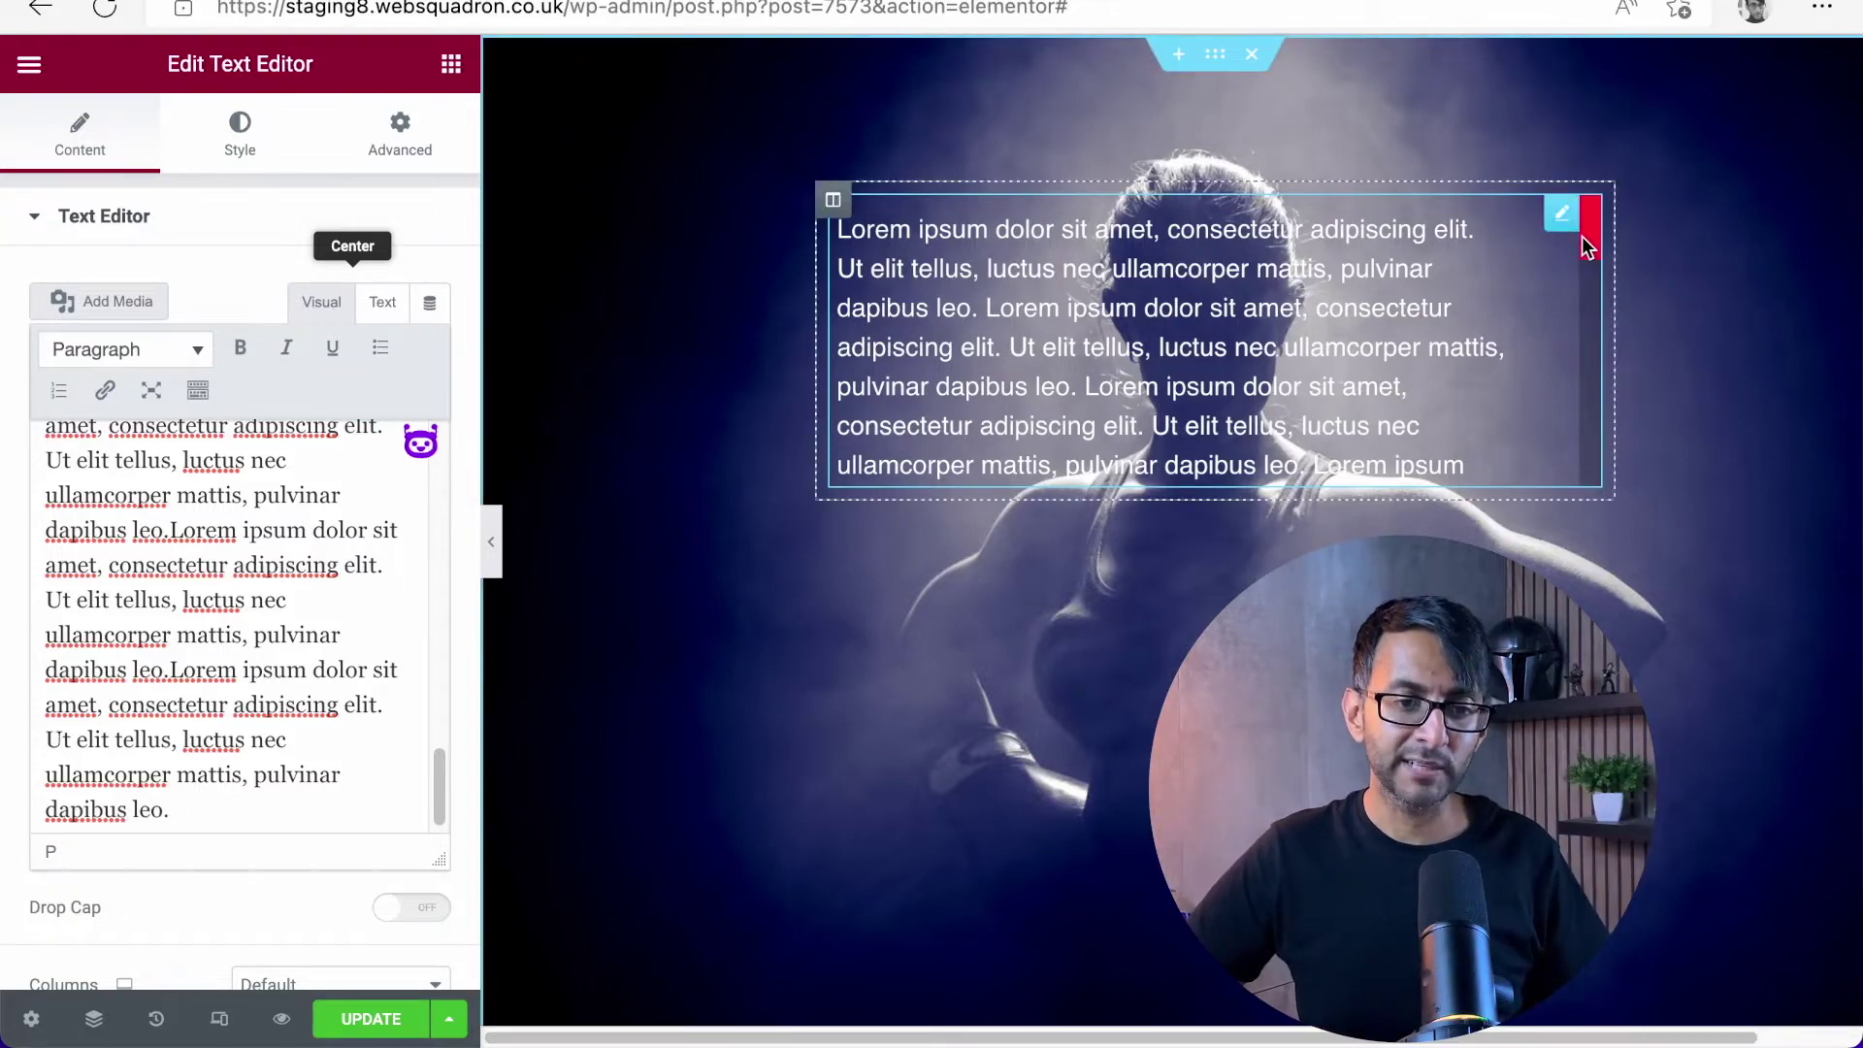
drag(1584, 236, 1603, 199)
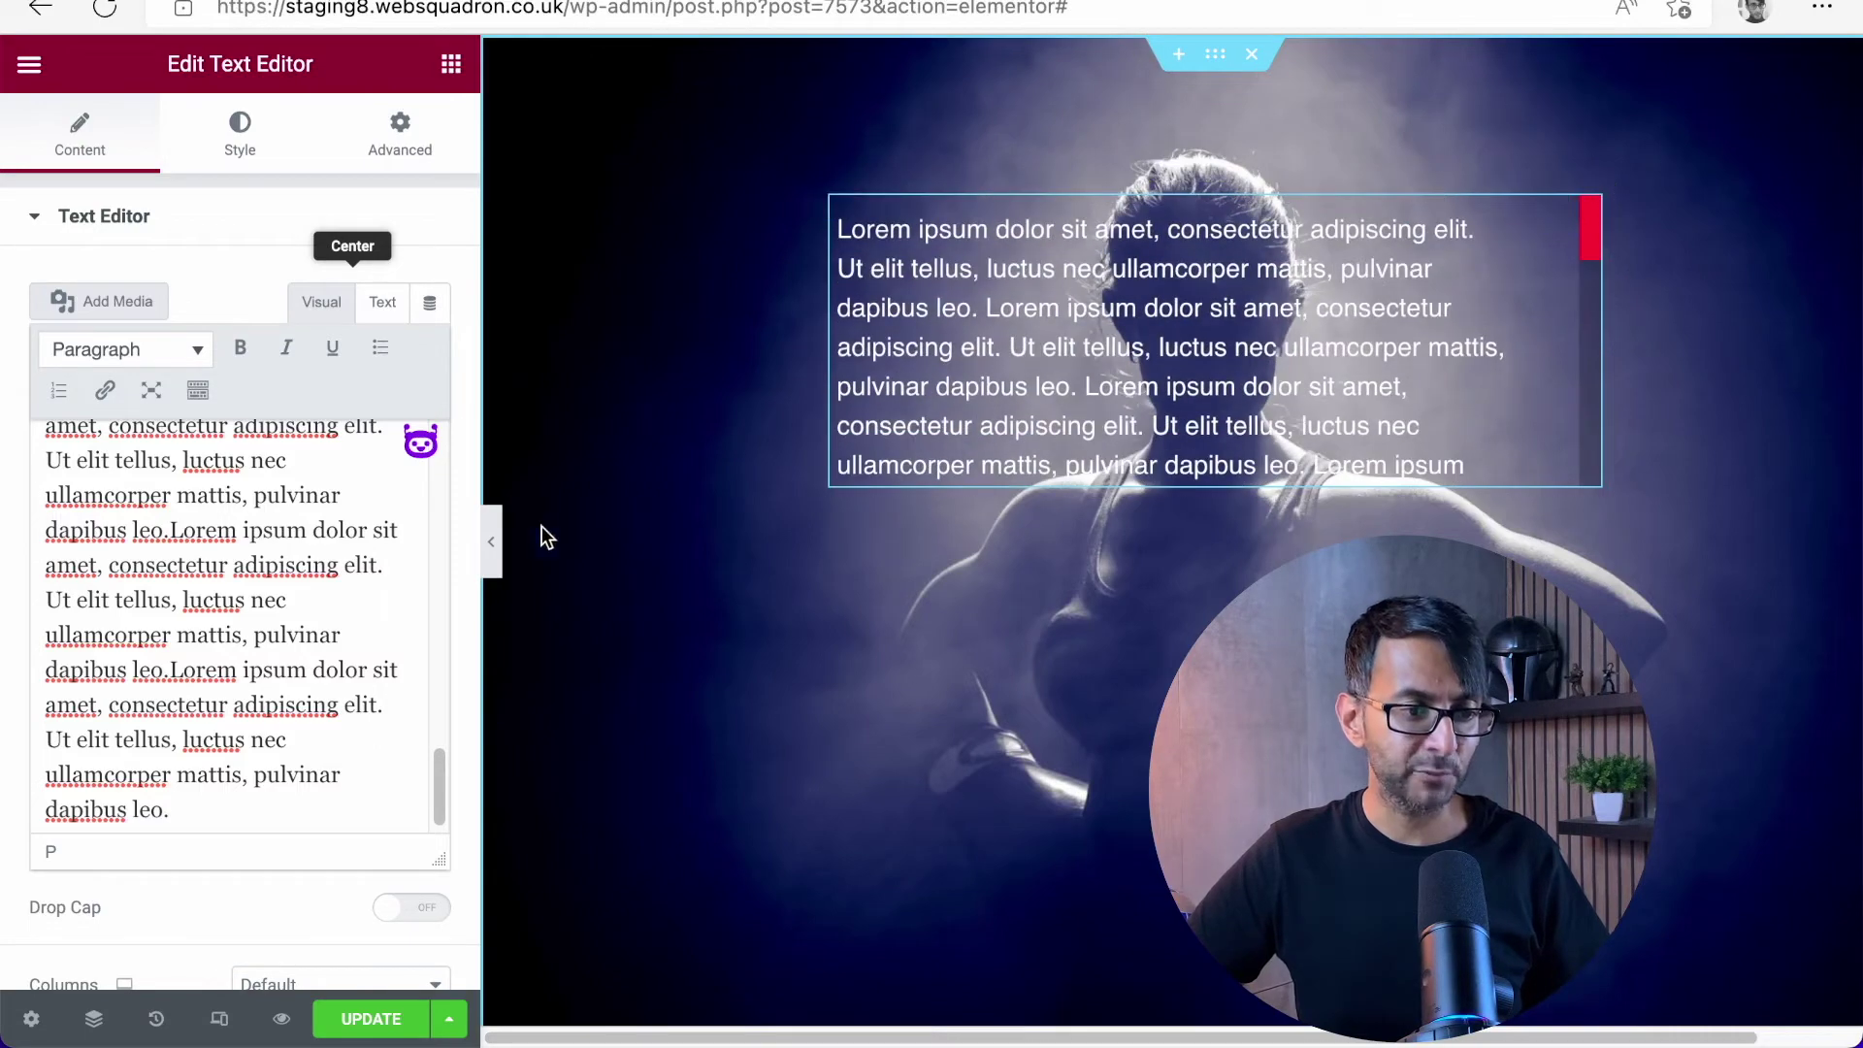
click(493, 568)
drag(1299, 250, 1298, 196)
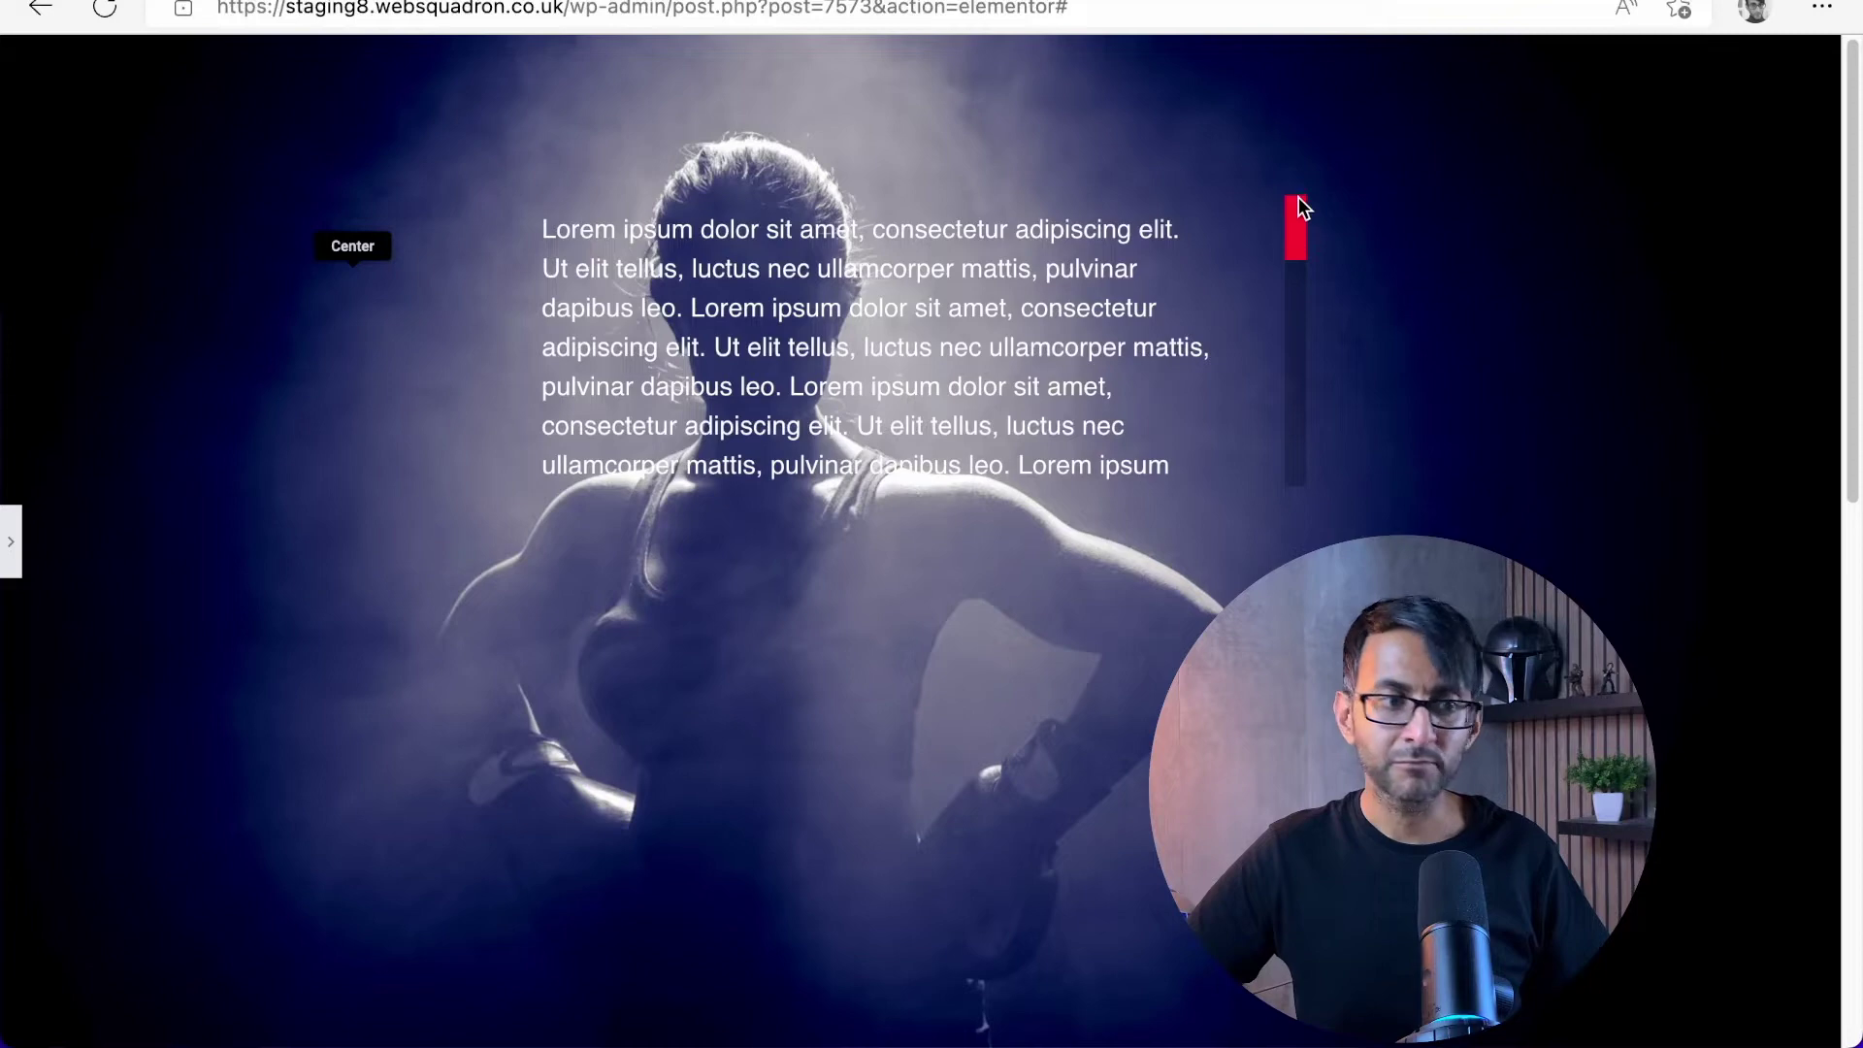
click(11, 567)
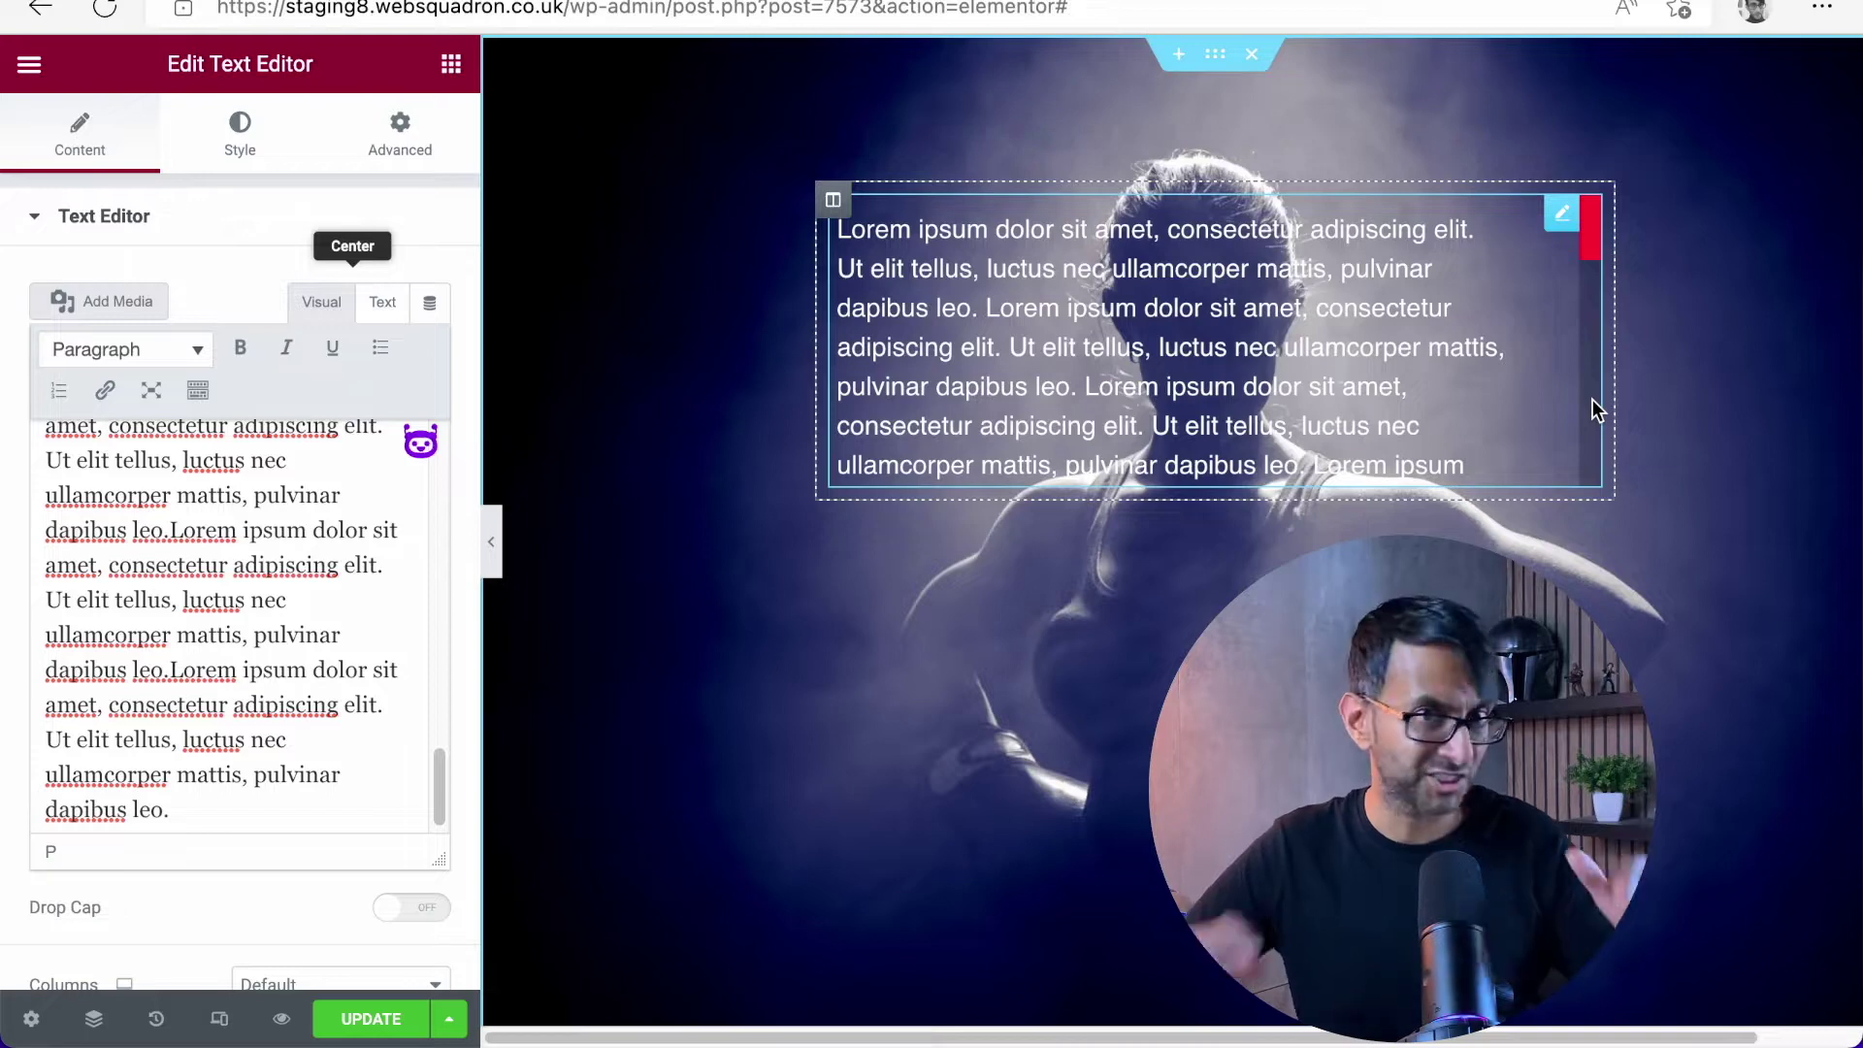
drag(1592, 258, 1601, 173)
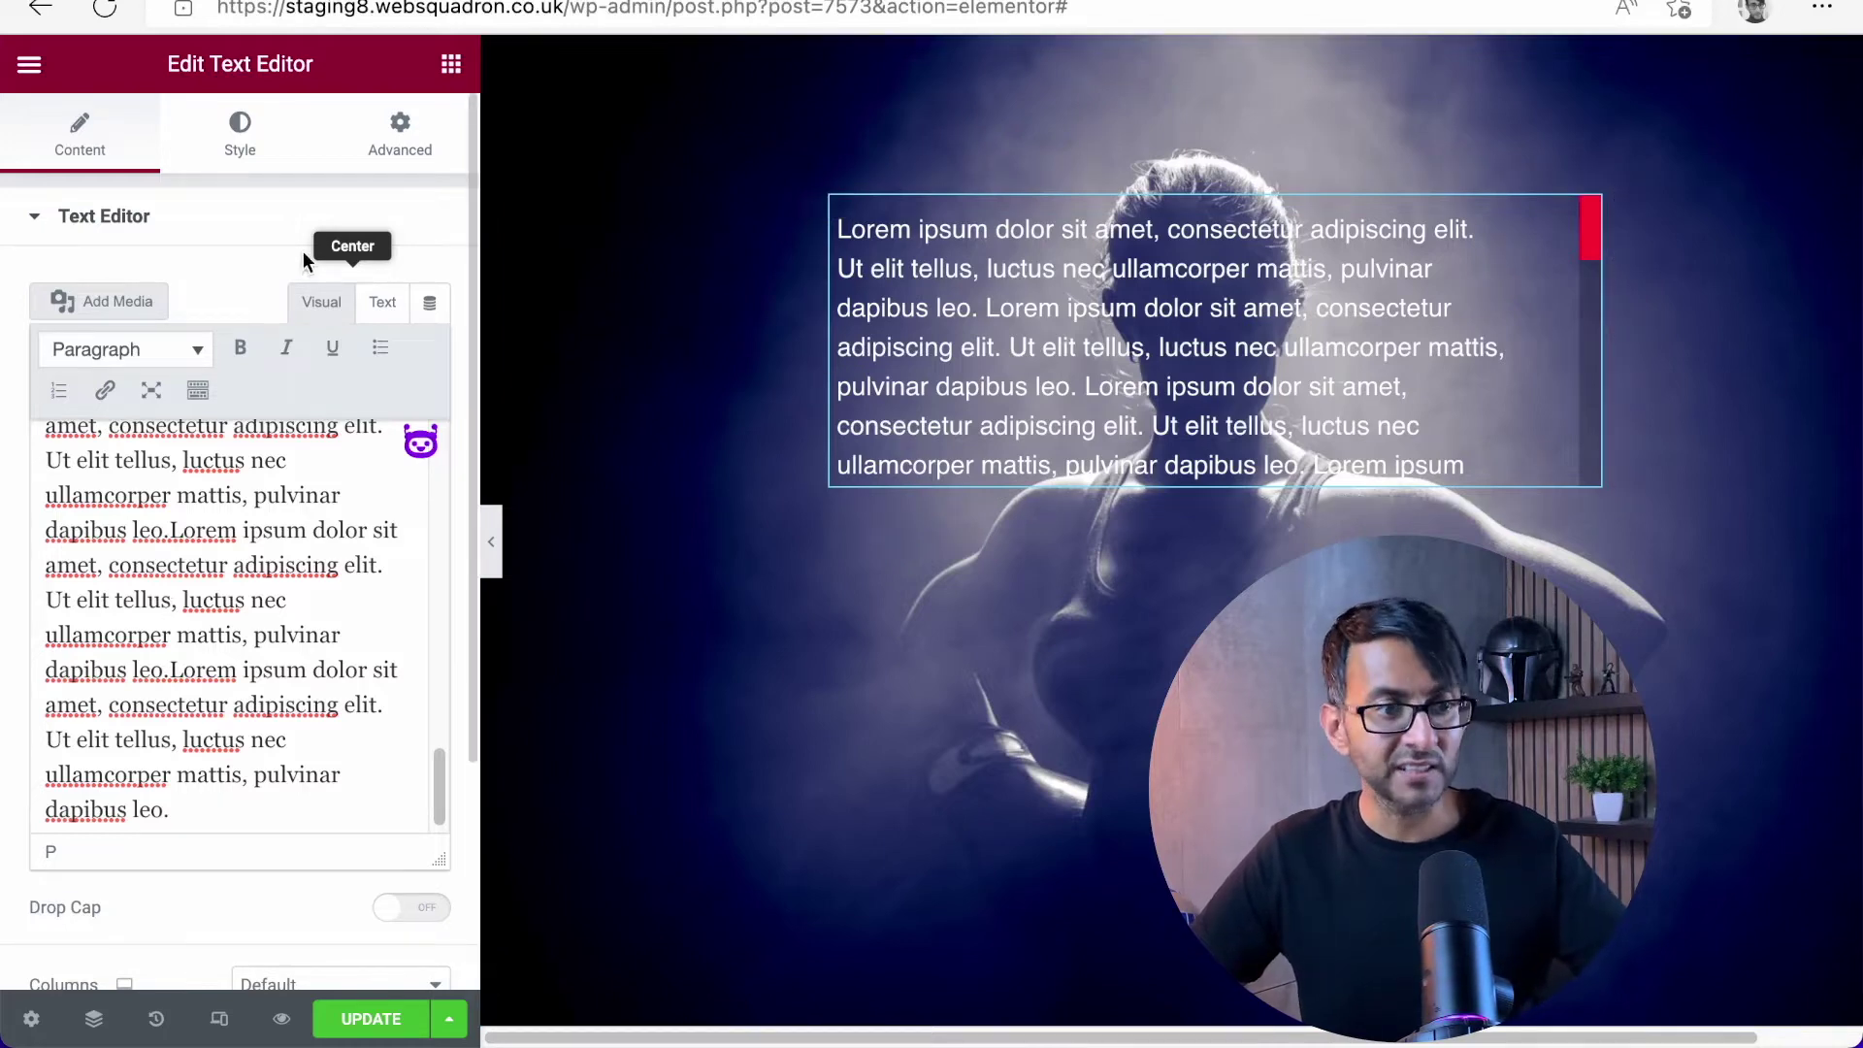
Step: In the Advanced tab, try Padding Right at 0, then restore it to 50
click(401, 131)
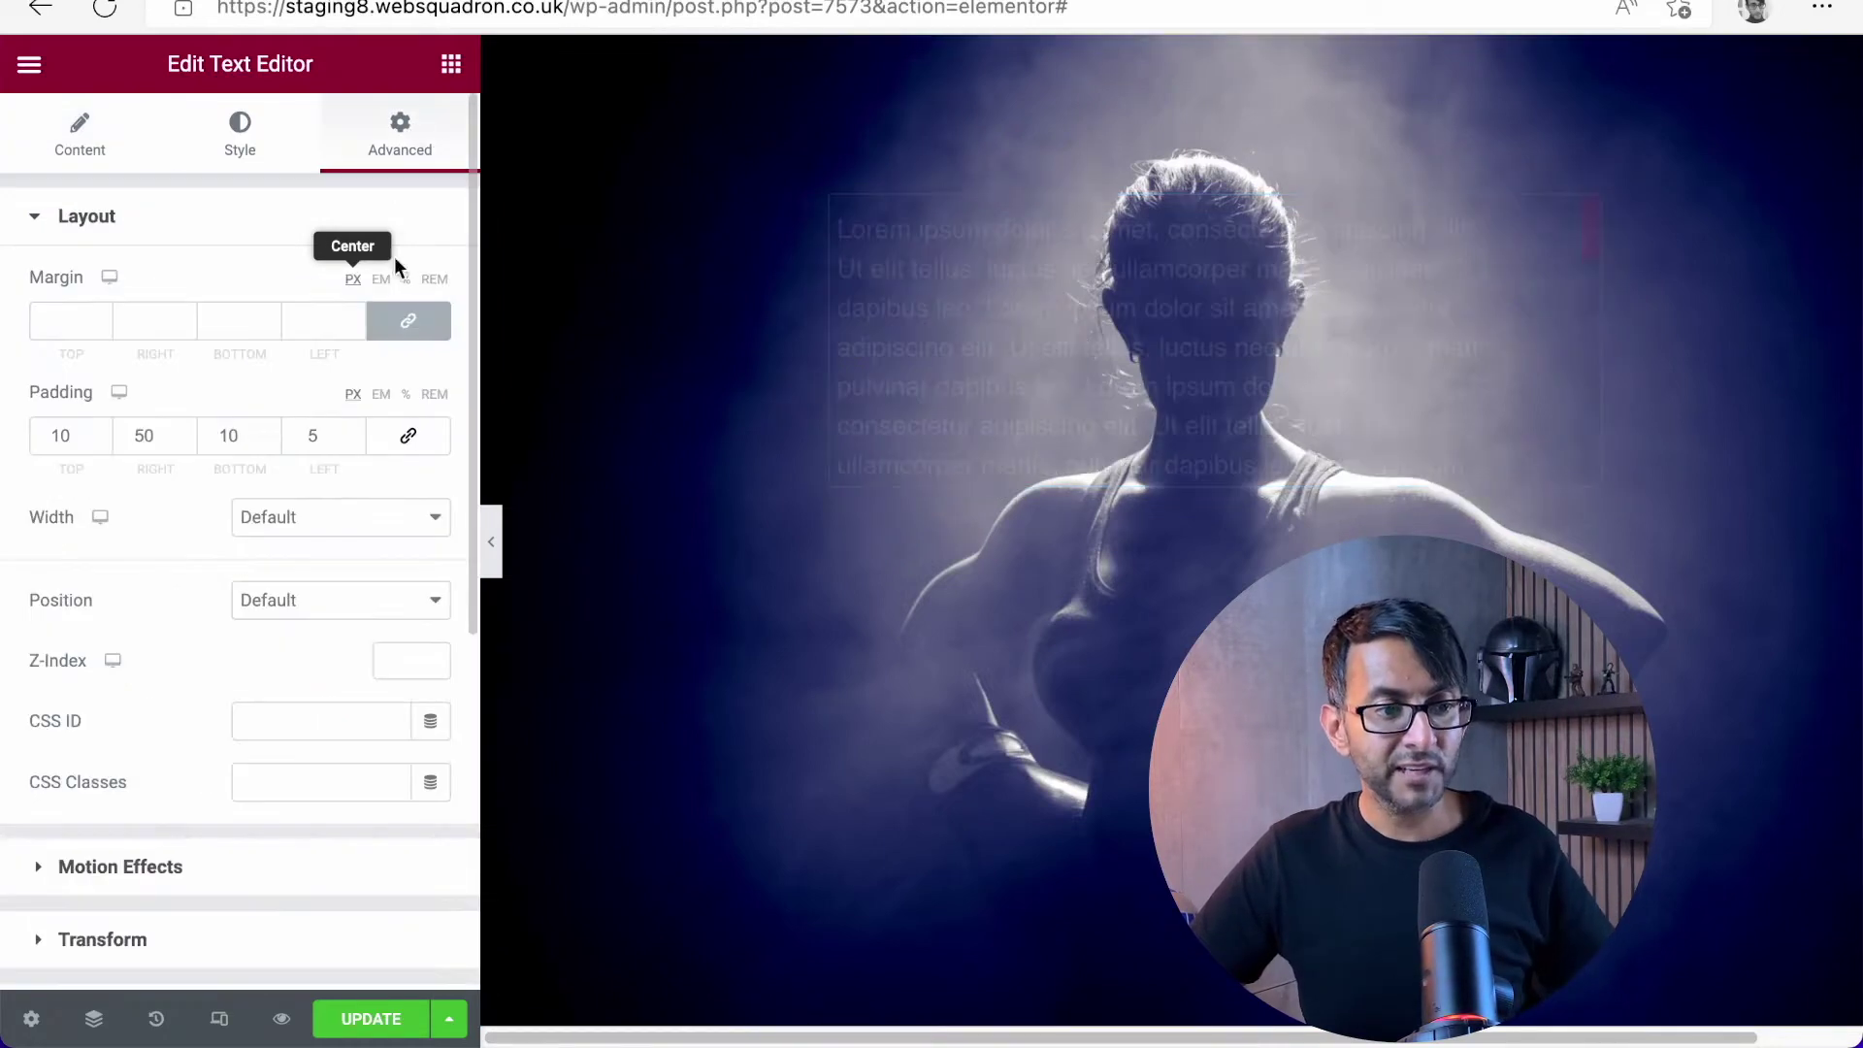
double_click(140, 437)
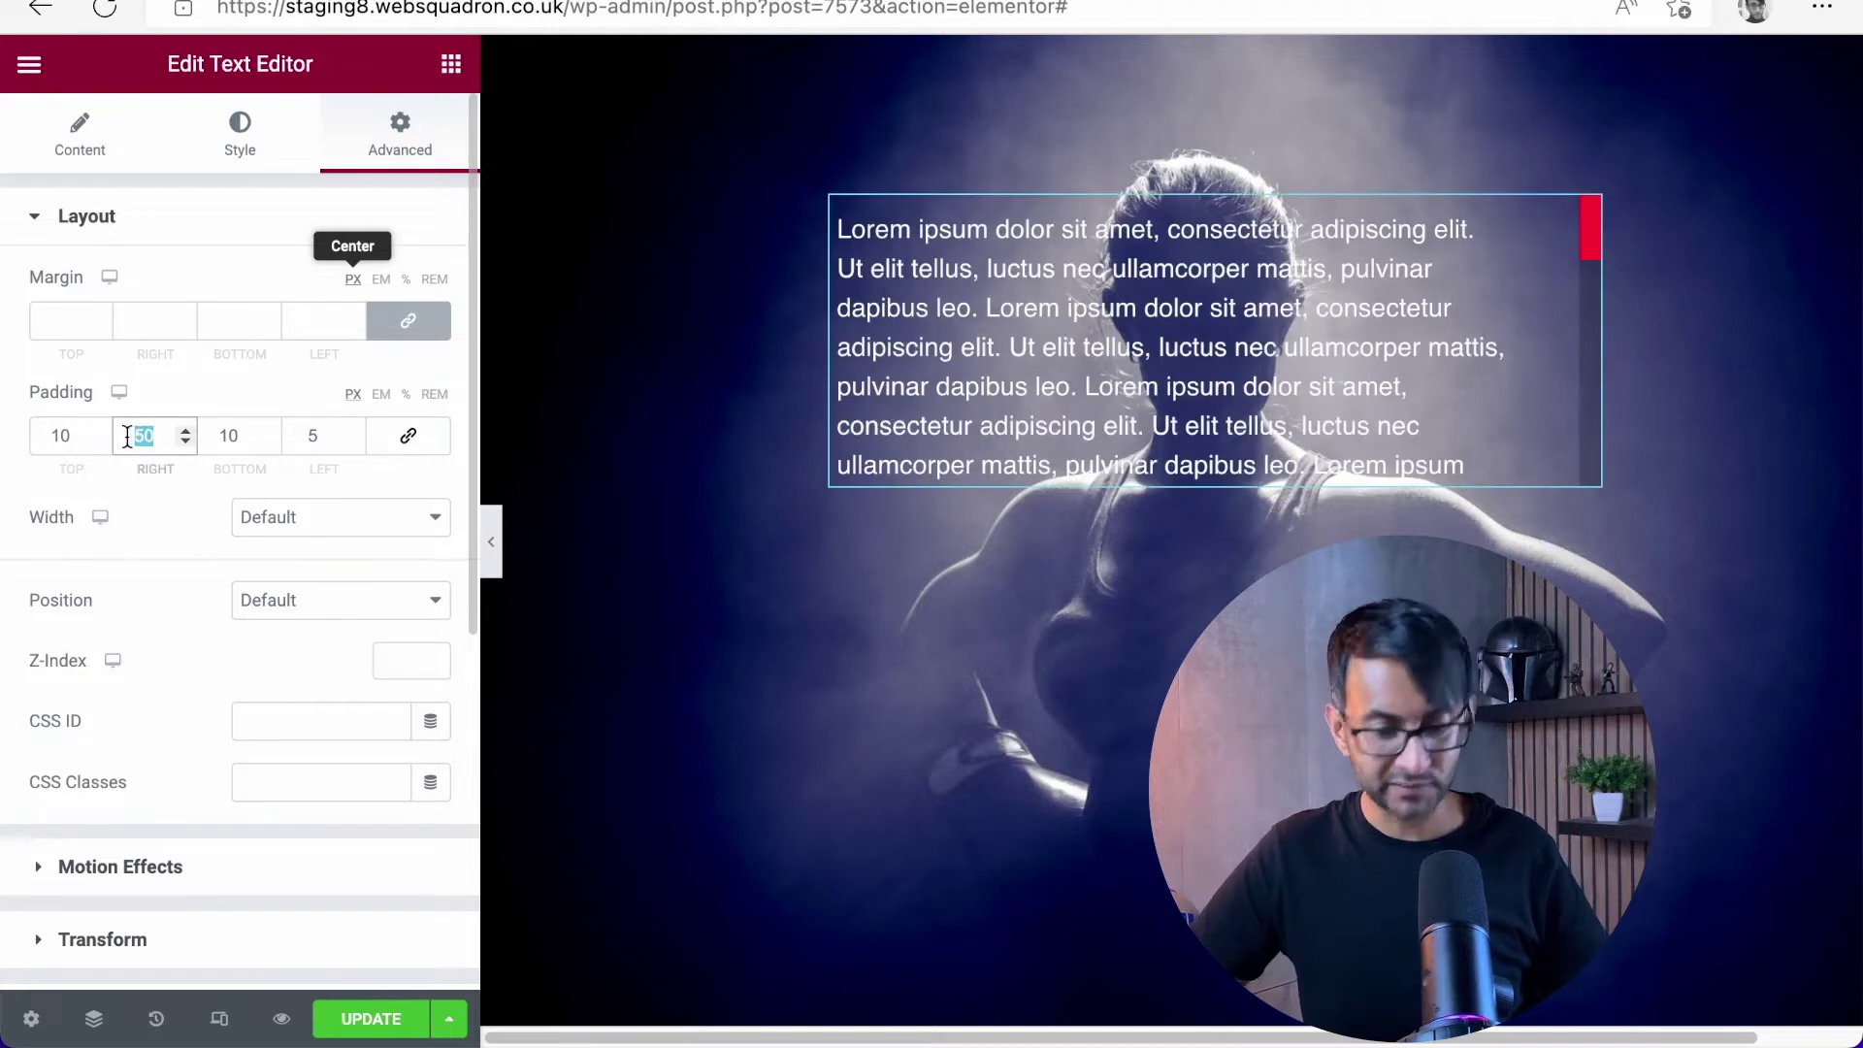
text(0)
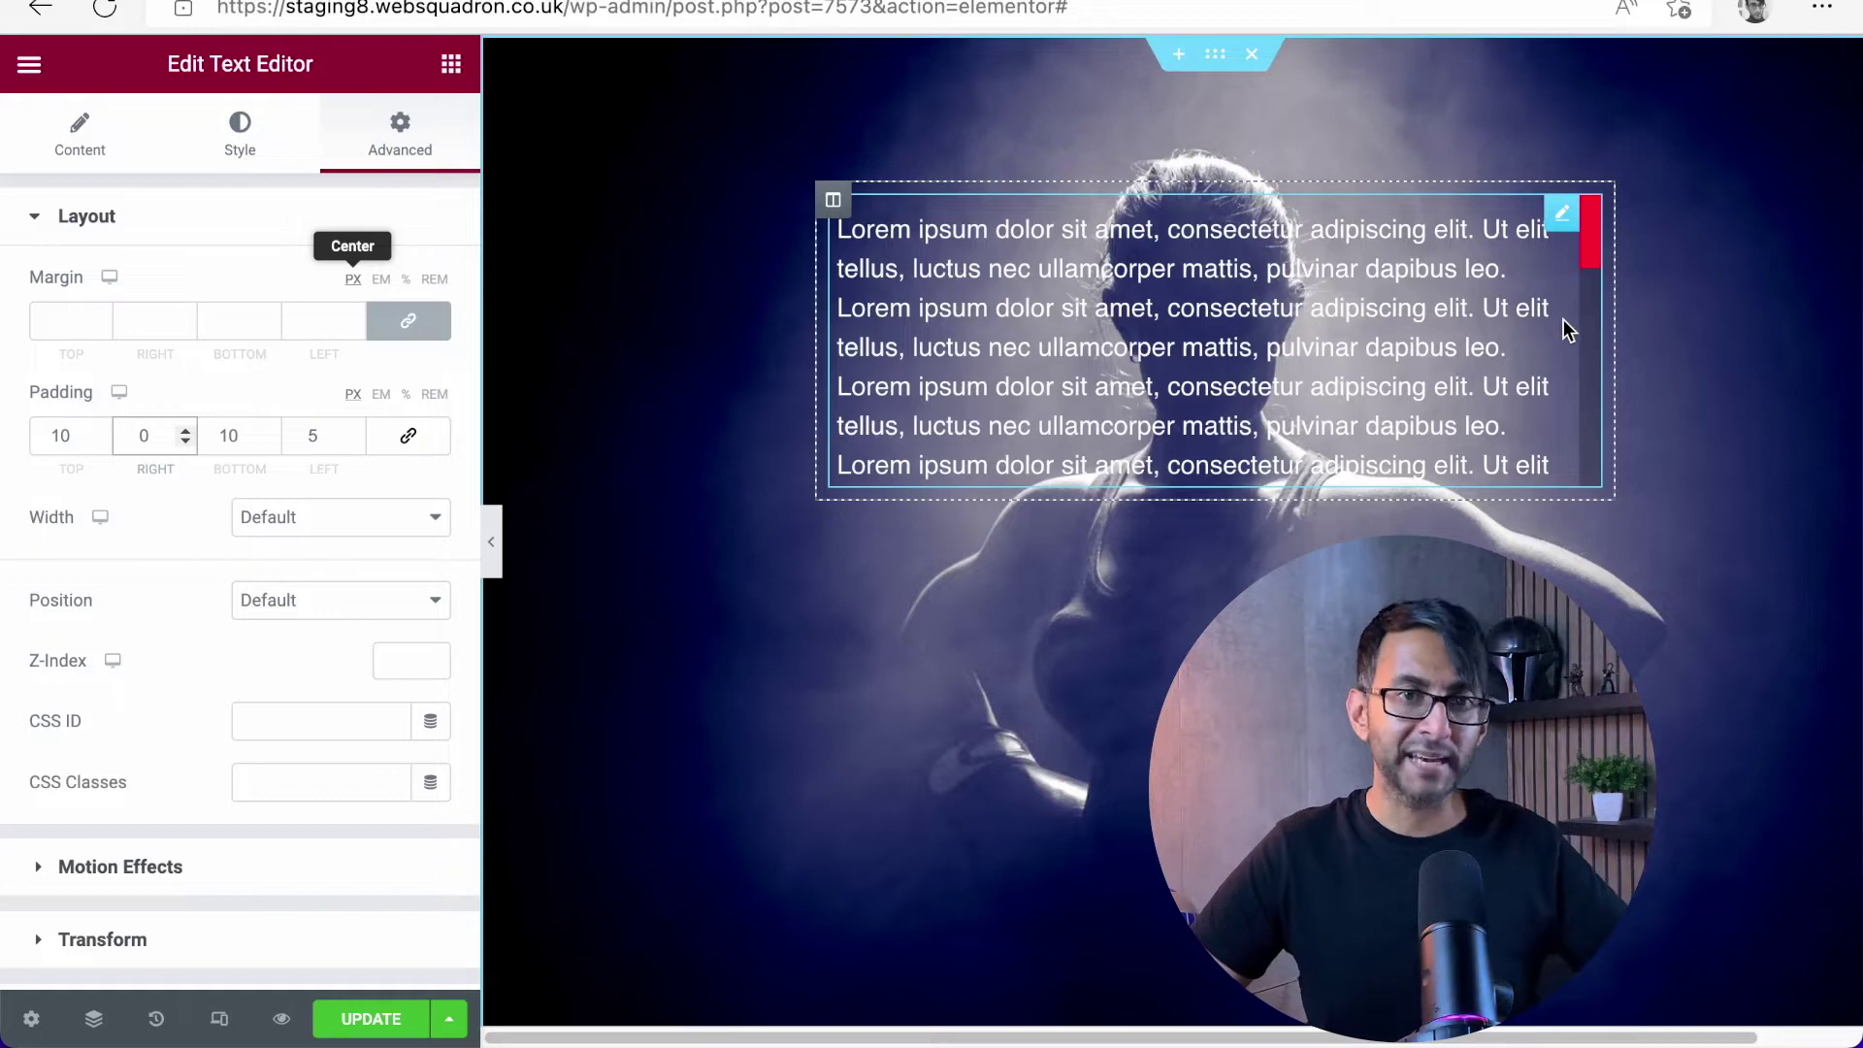
double_click(143, 436)
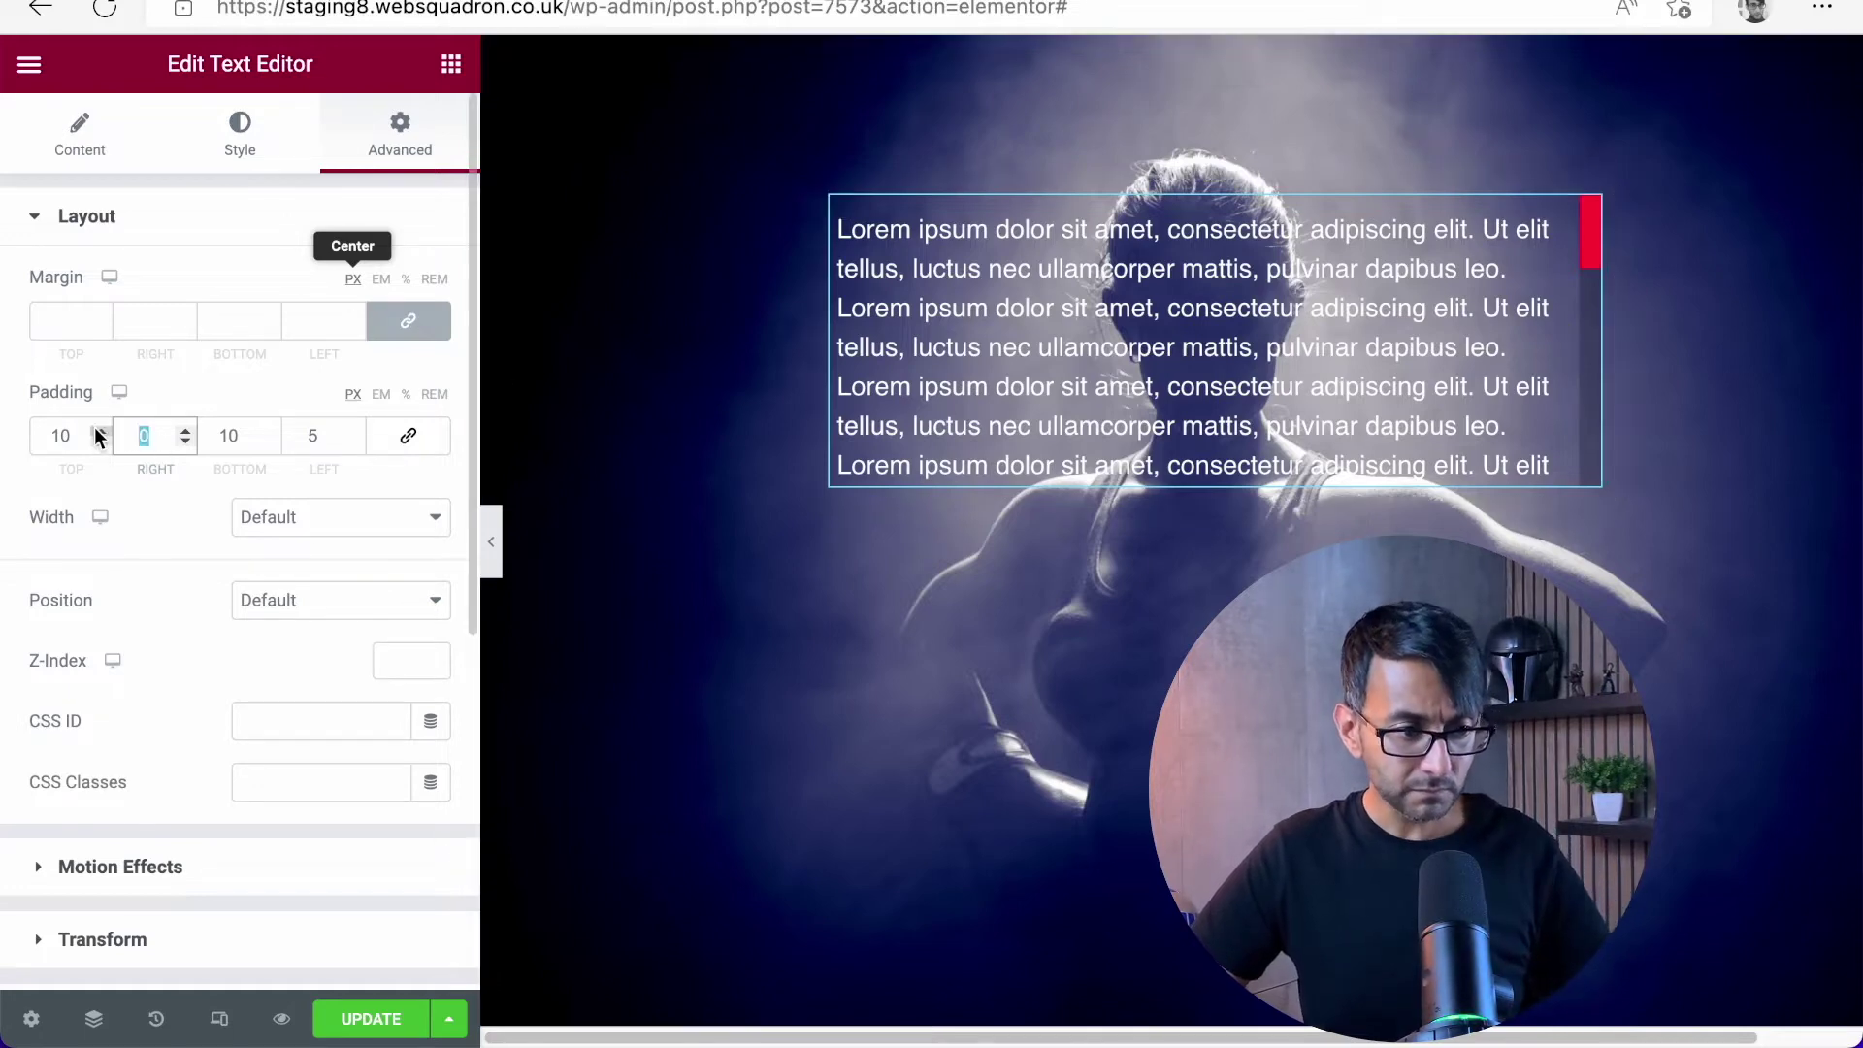
text(50)
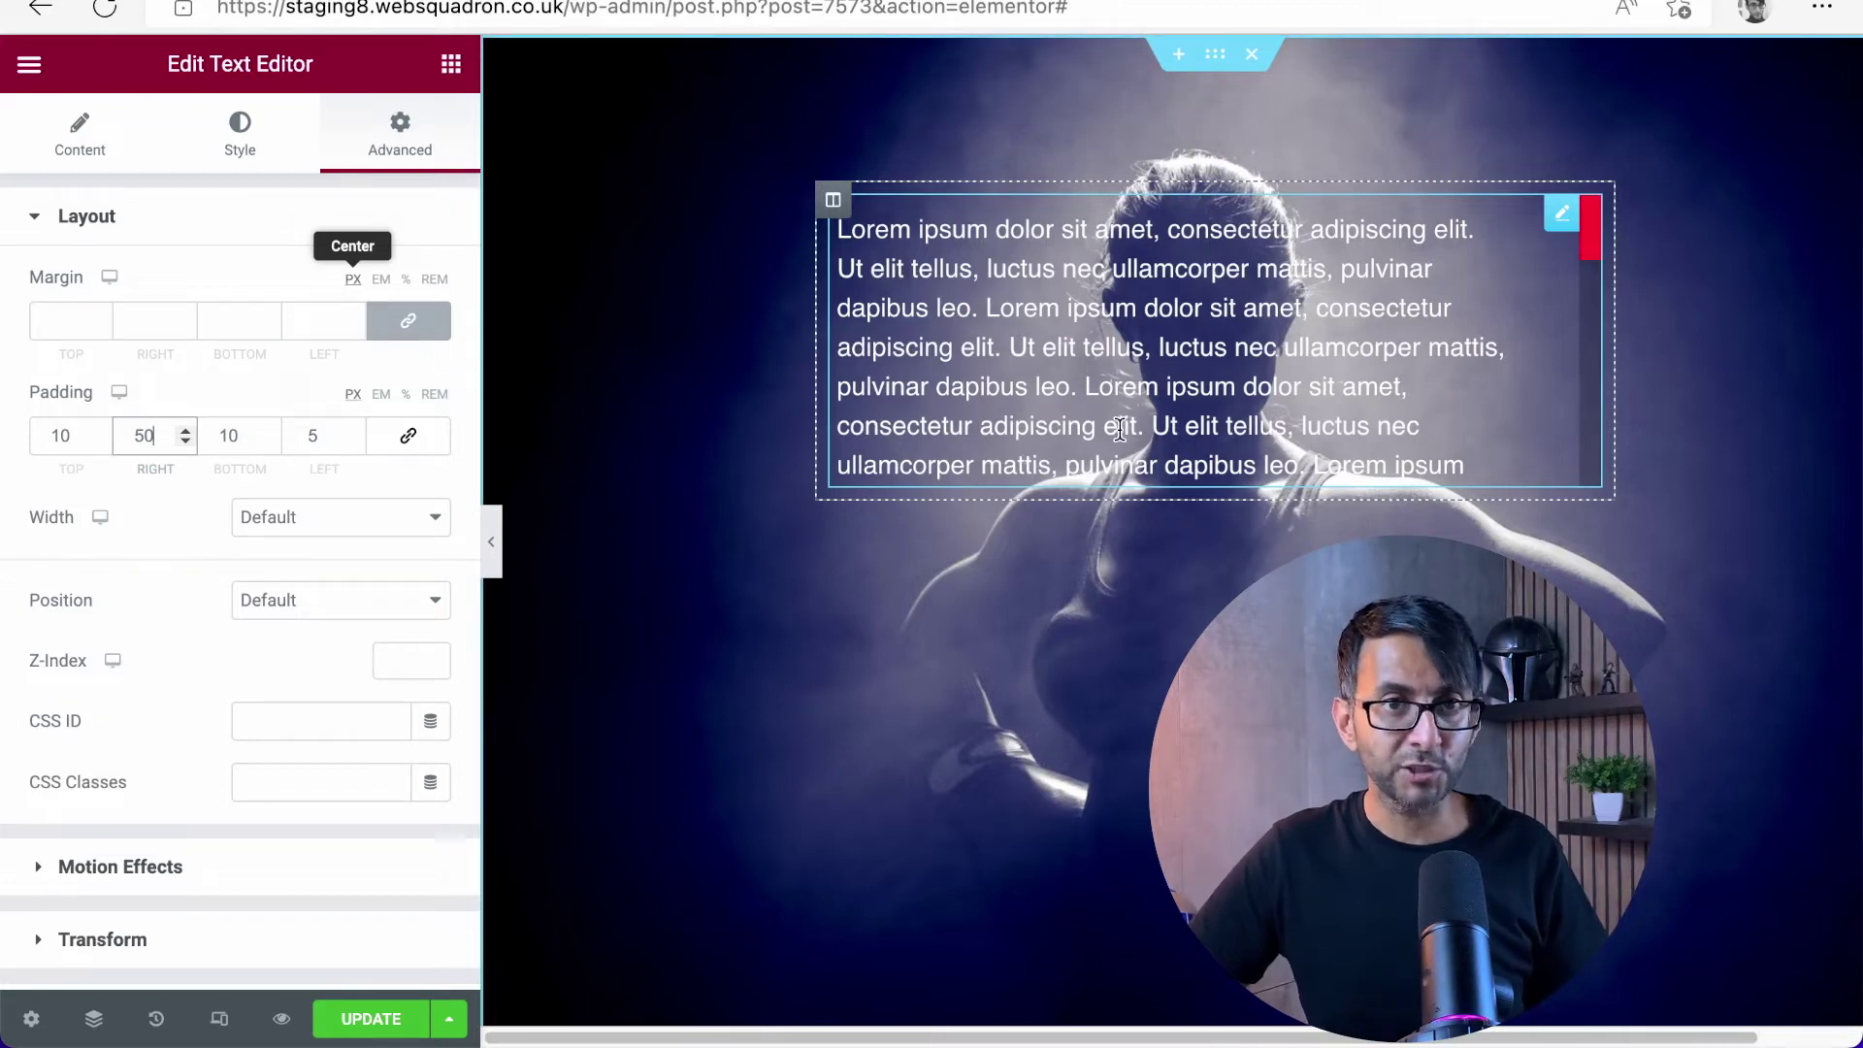
scroll(304, 812, down, 6)
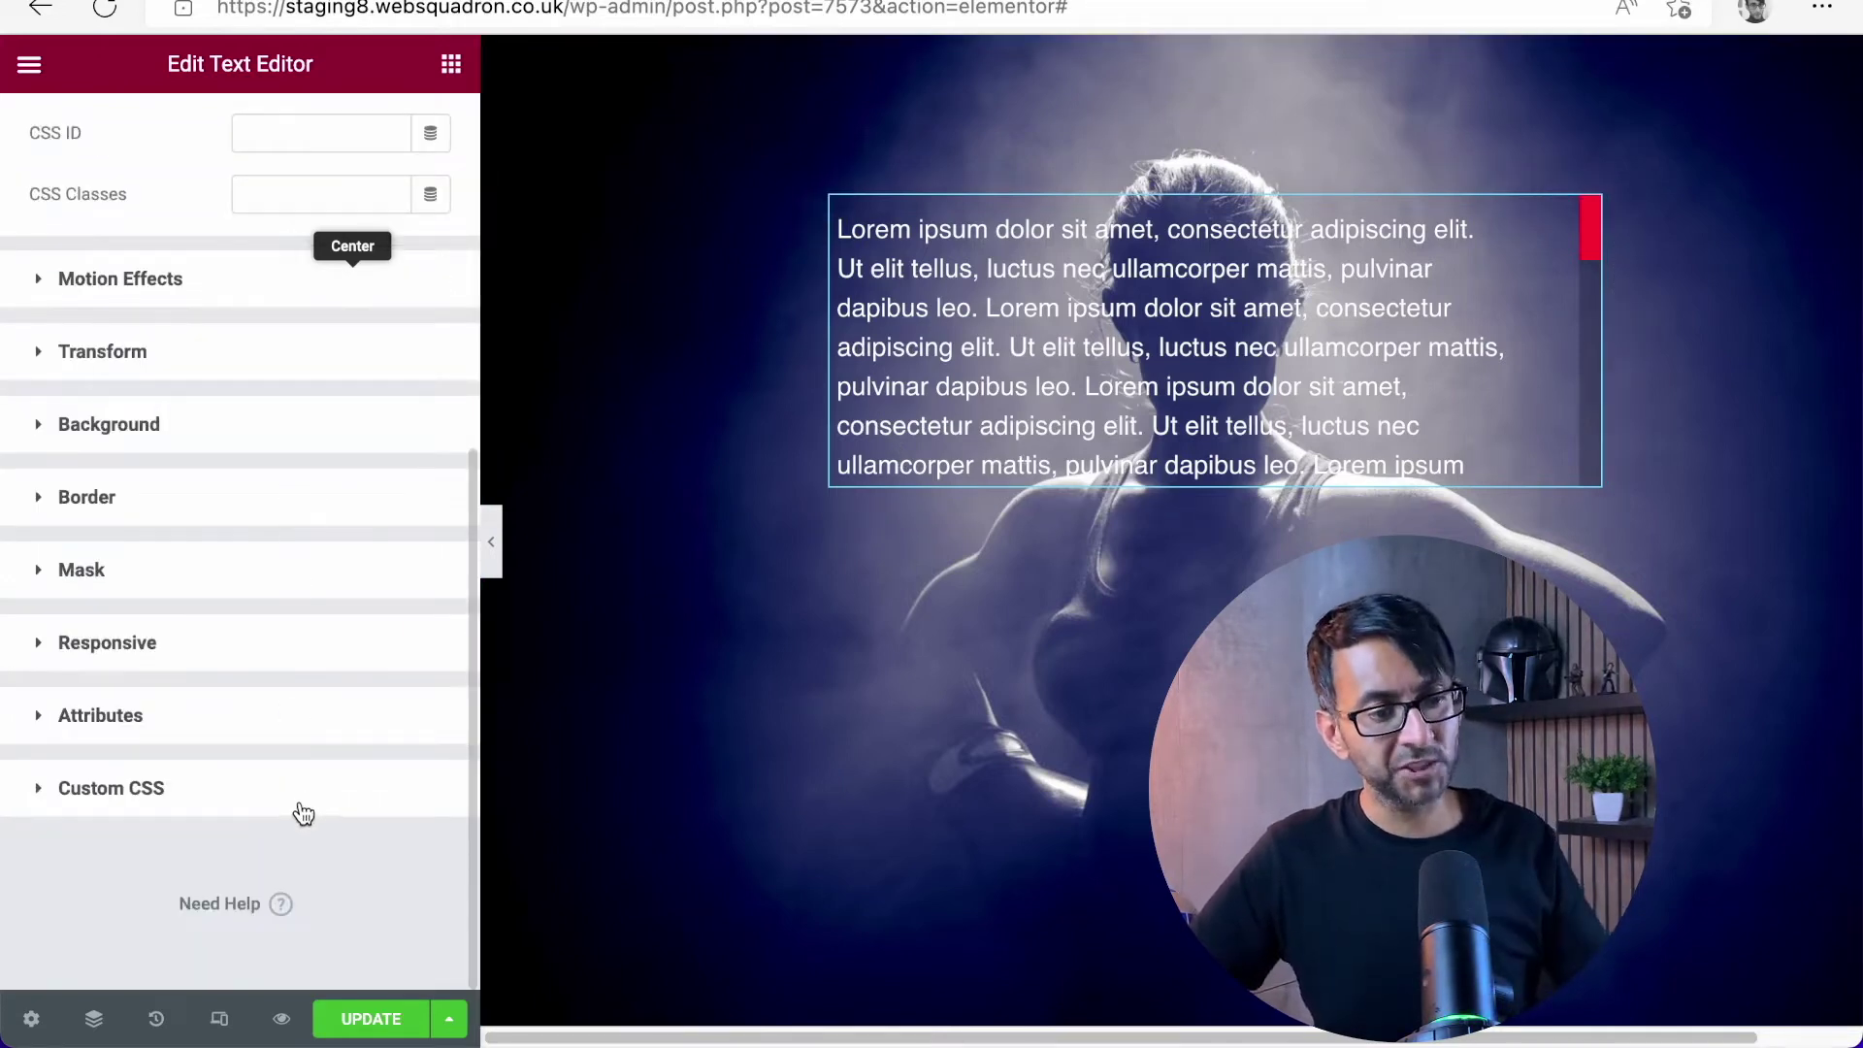
Step: Expand Custom CSS and widen the editing panel so the scrollbar CSS fits
click(302, 807)
scroll(363, 823, down, 5)
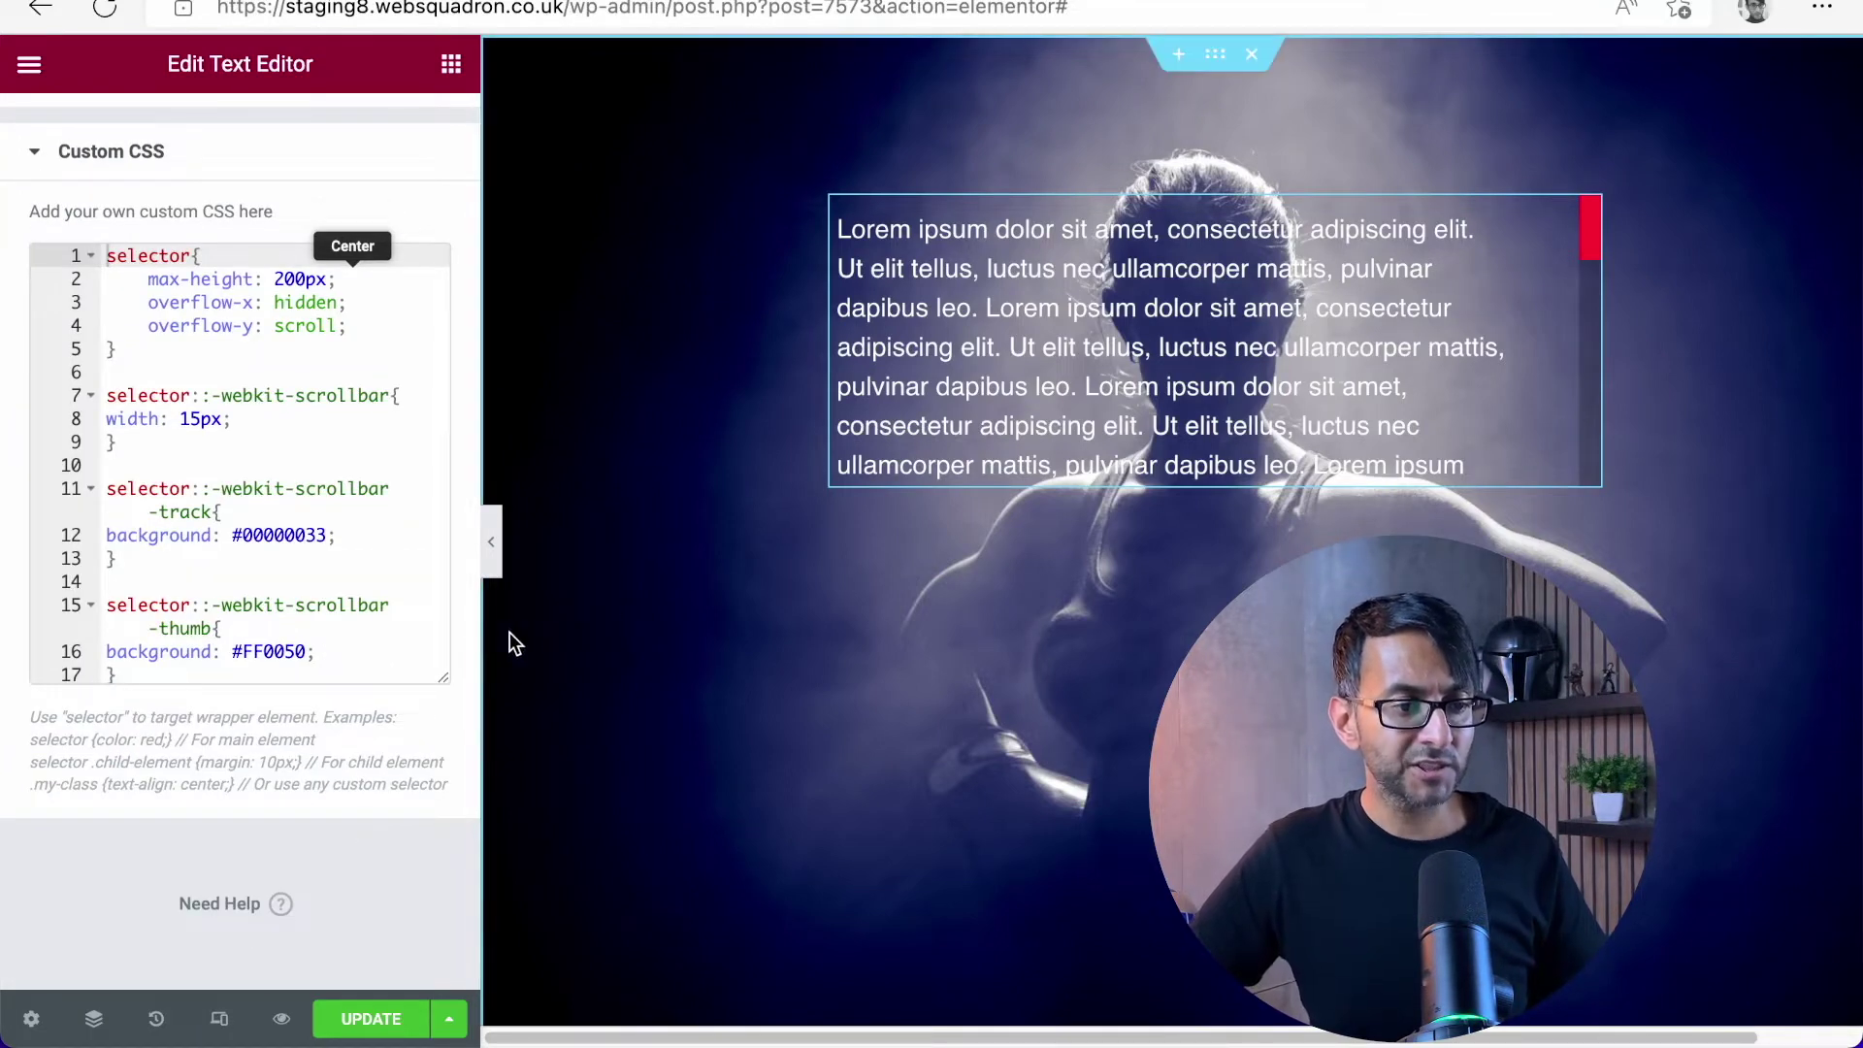
drag(484, 642, 597, 633)
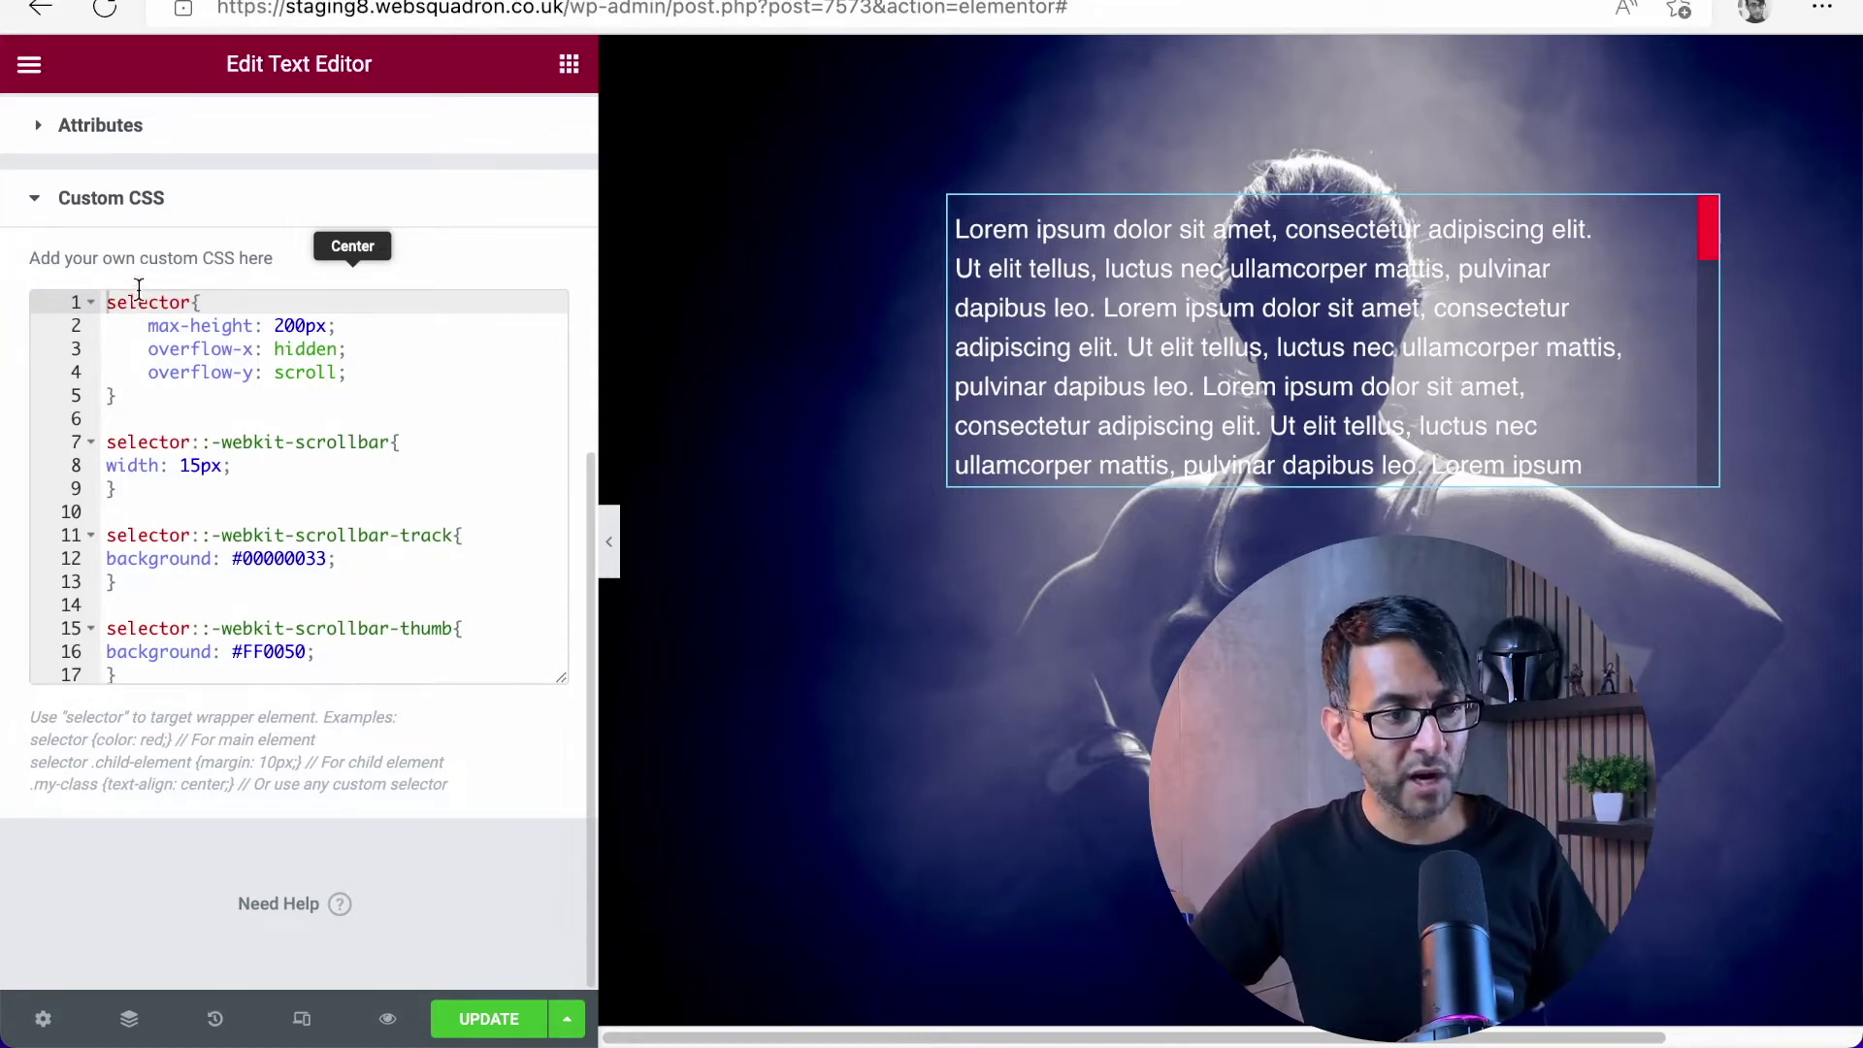
scroll(141, 294, up, 10)
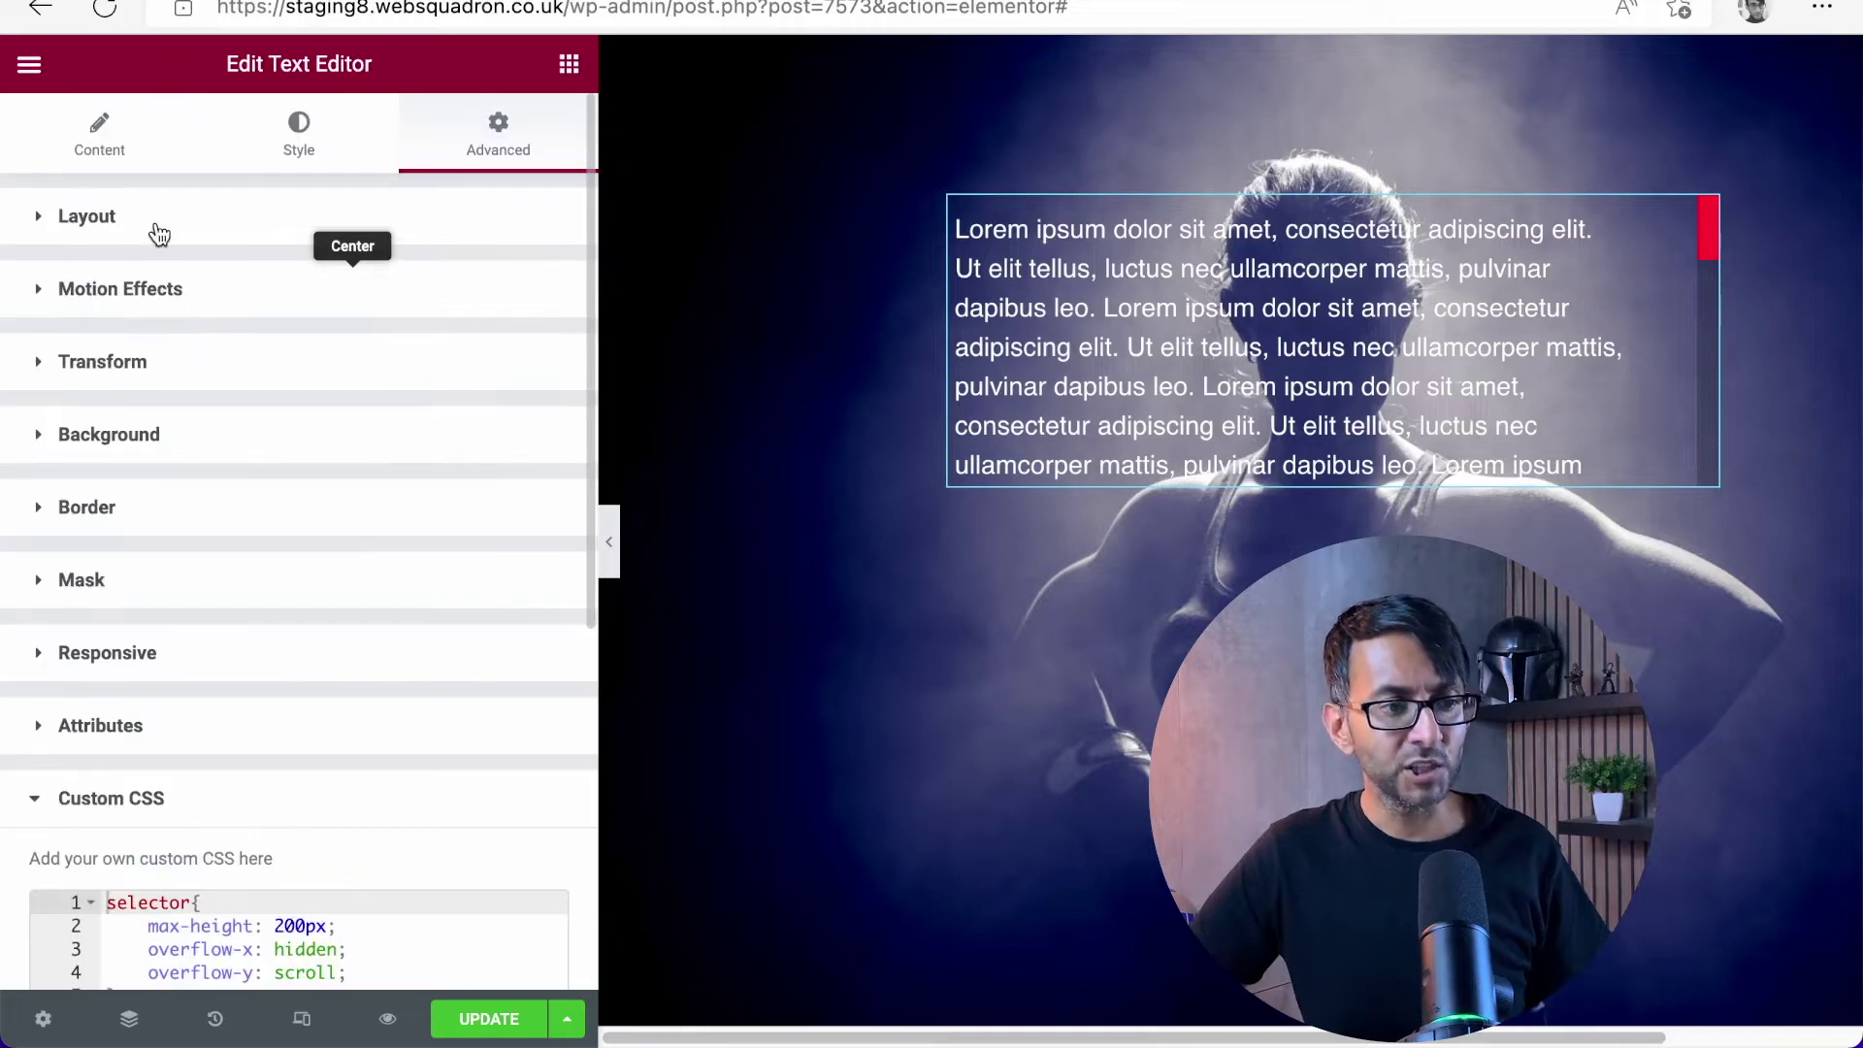
click(154, 230)
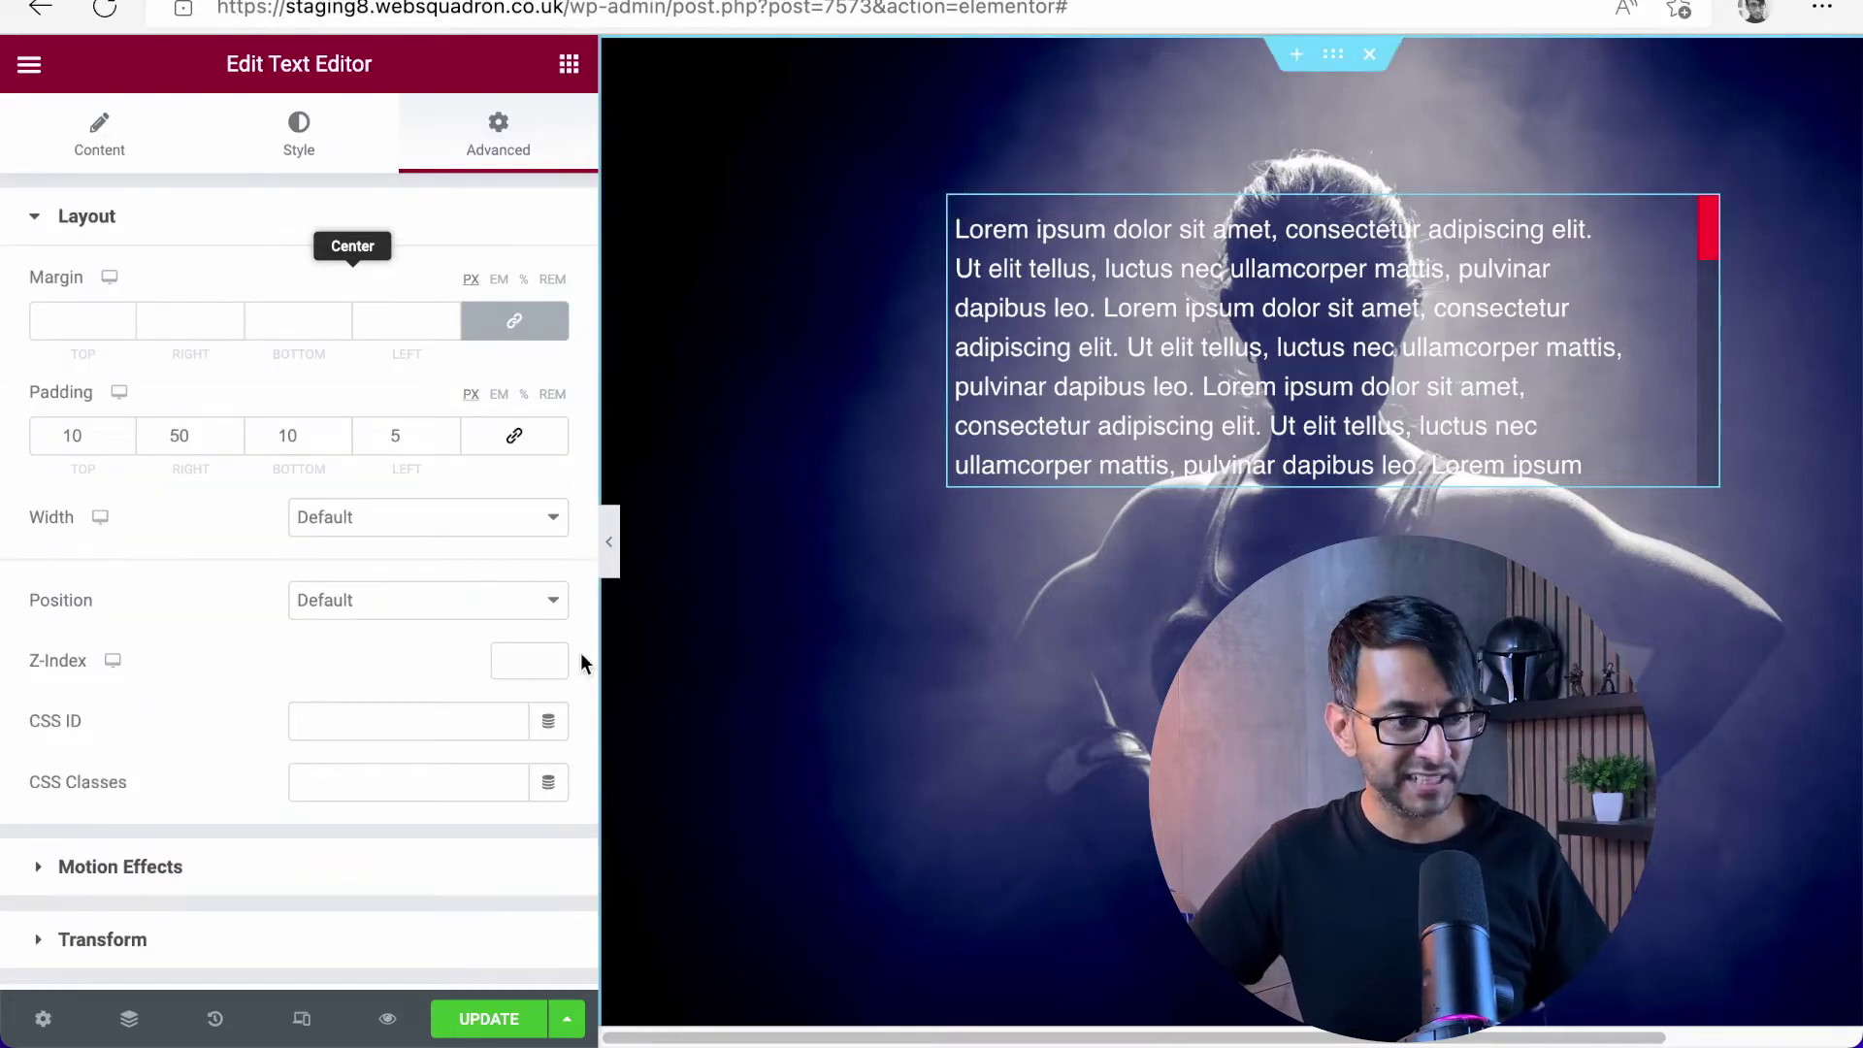
Step: Enter the CSS class radio for the text box and reveal its Custom CSS
click(390, 782)
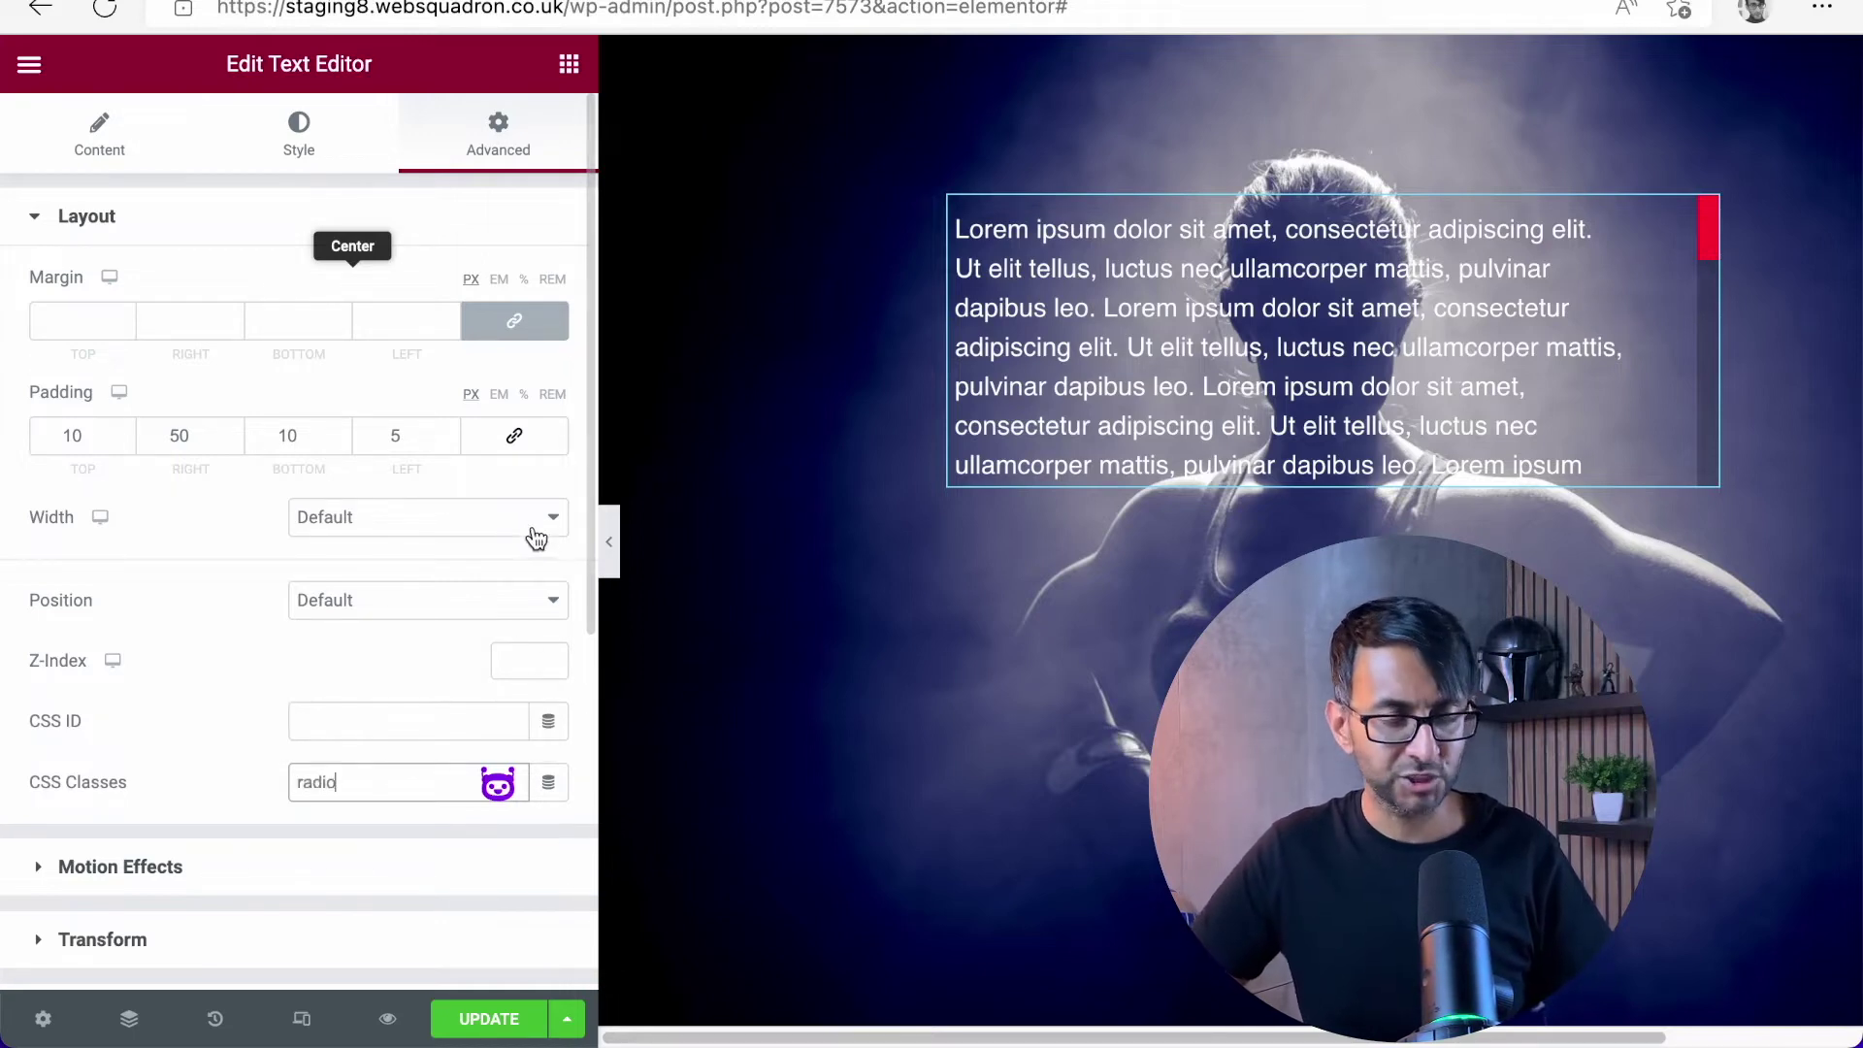
scroll(470, 653, down, 6)
click(344, 794)
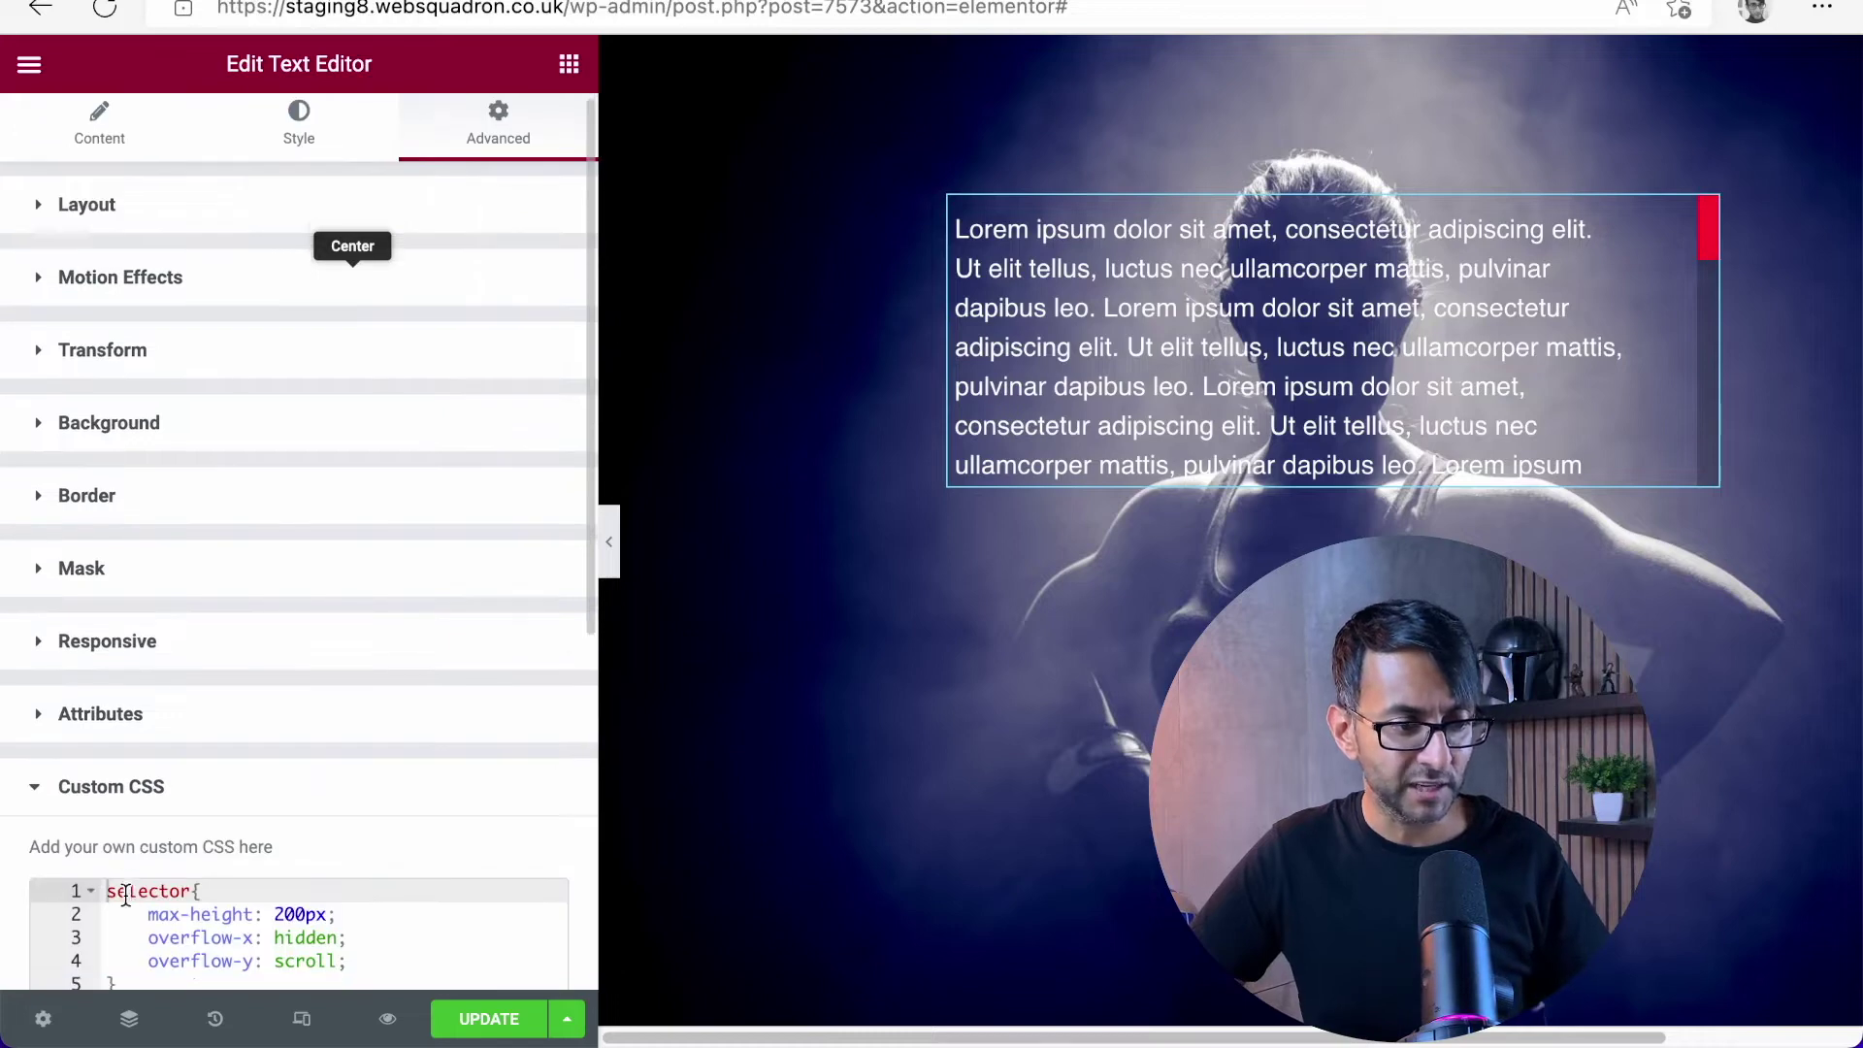
Step: Replace 'selector' on CSS line 1 with .radio, then undo back to selector
double_click(142, 714)
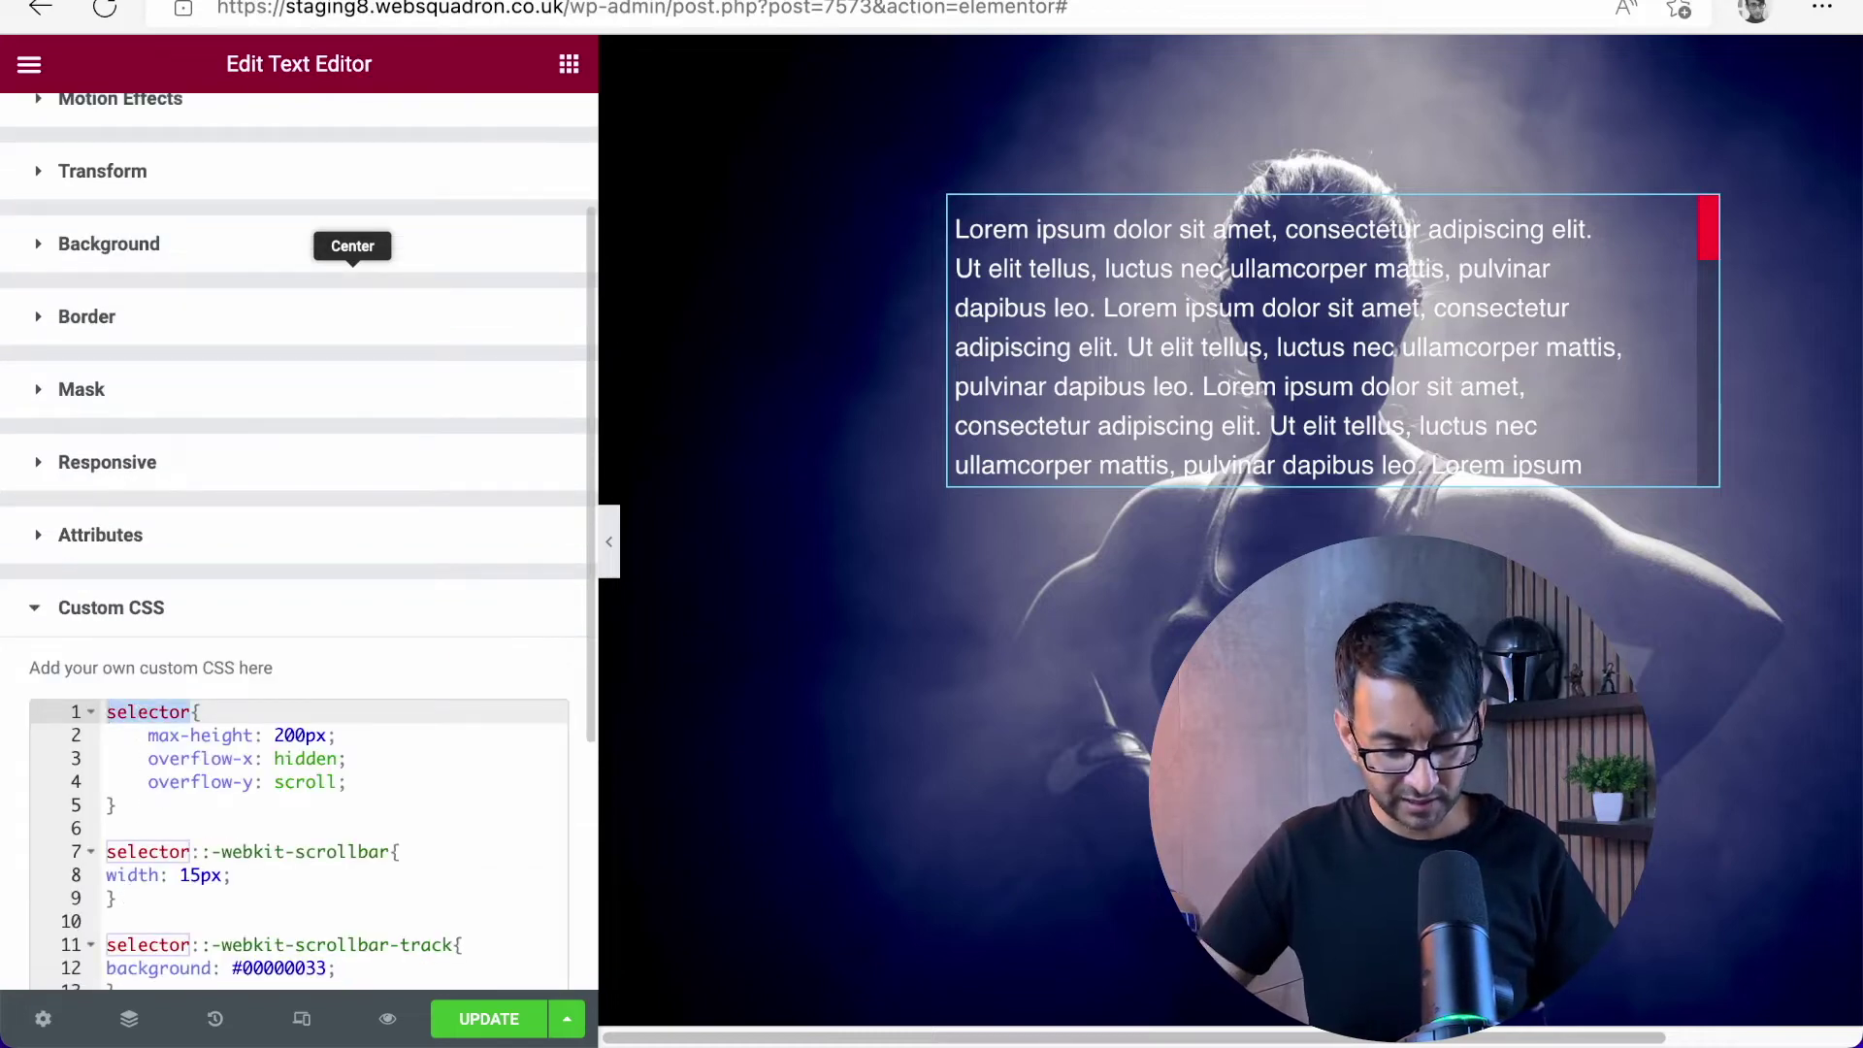
text(.rado)
key(BackSpace)
key(BackSpace)
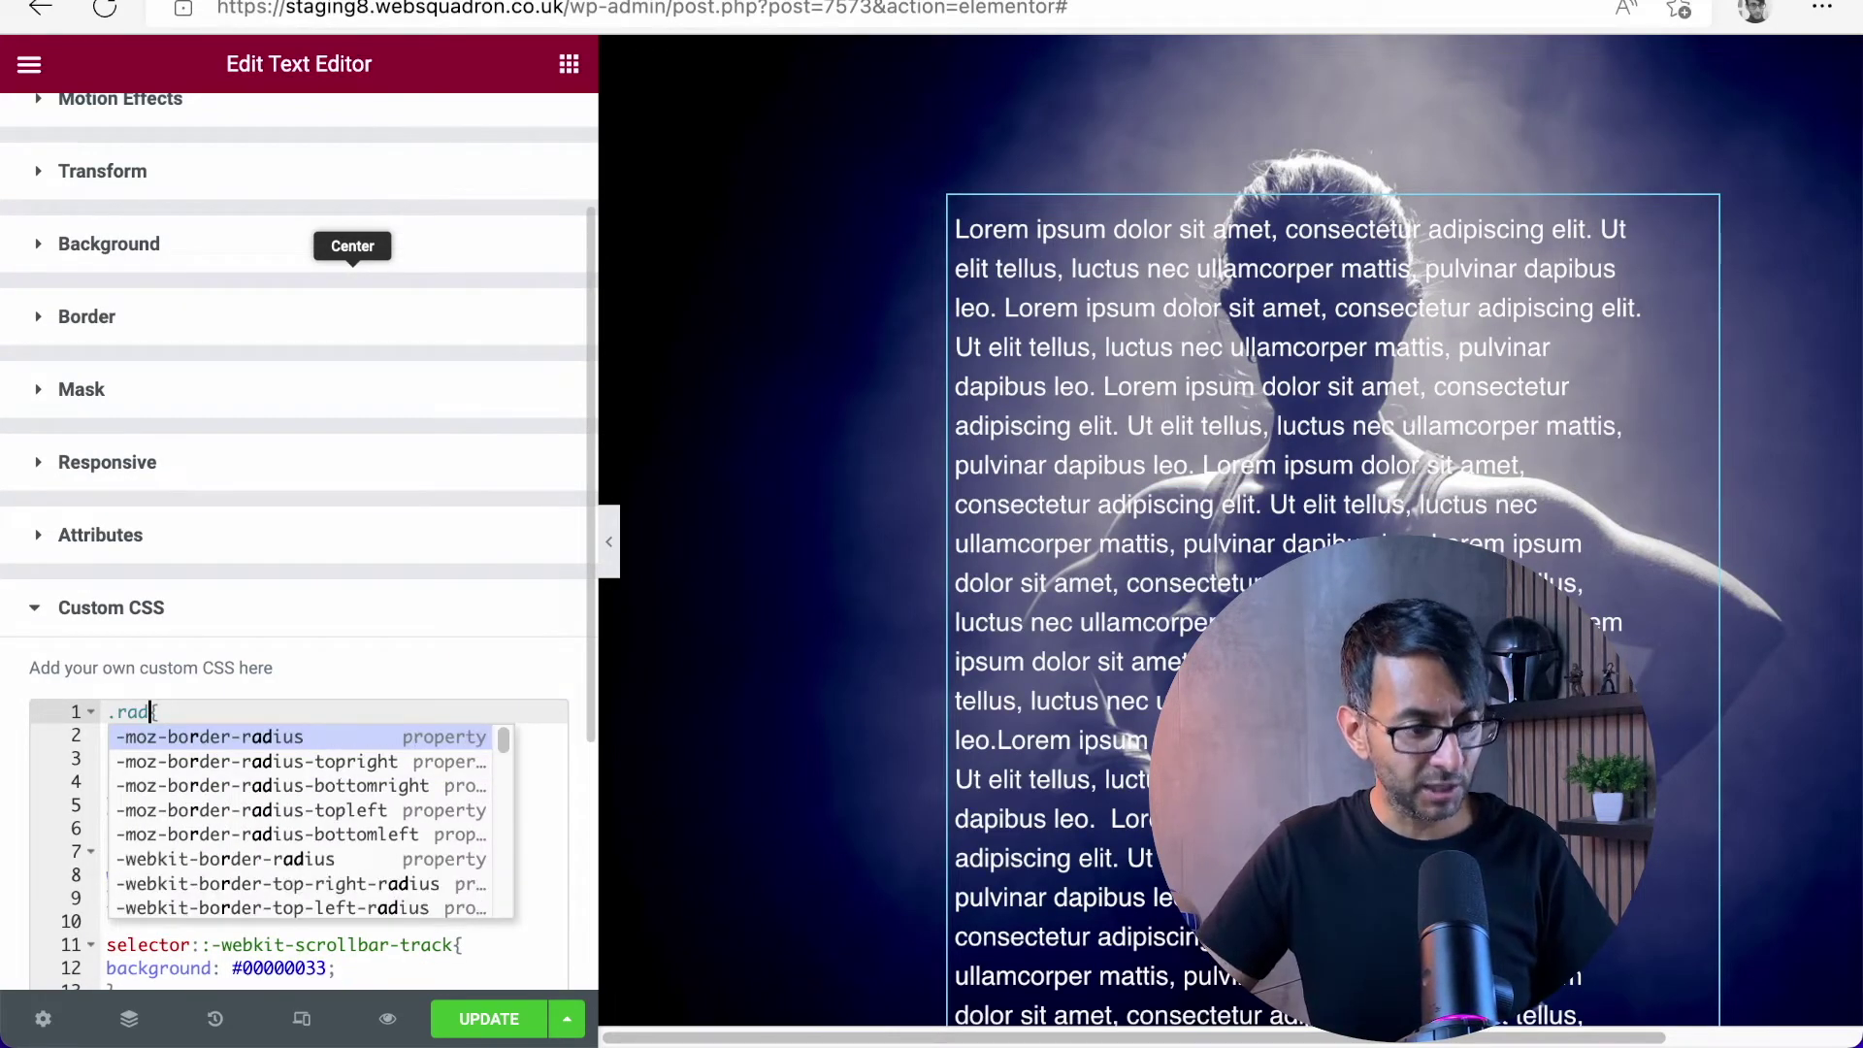
text(dio)
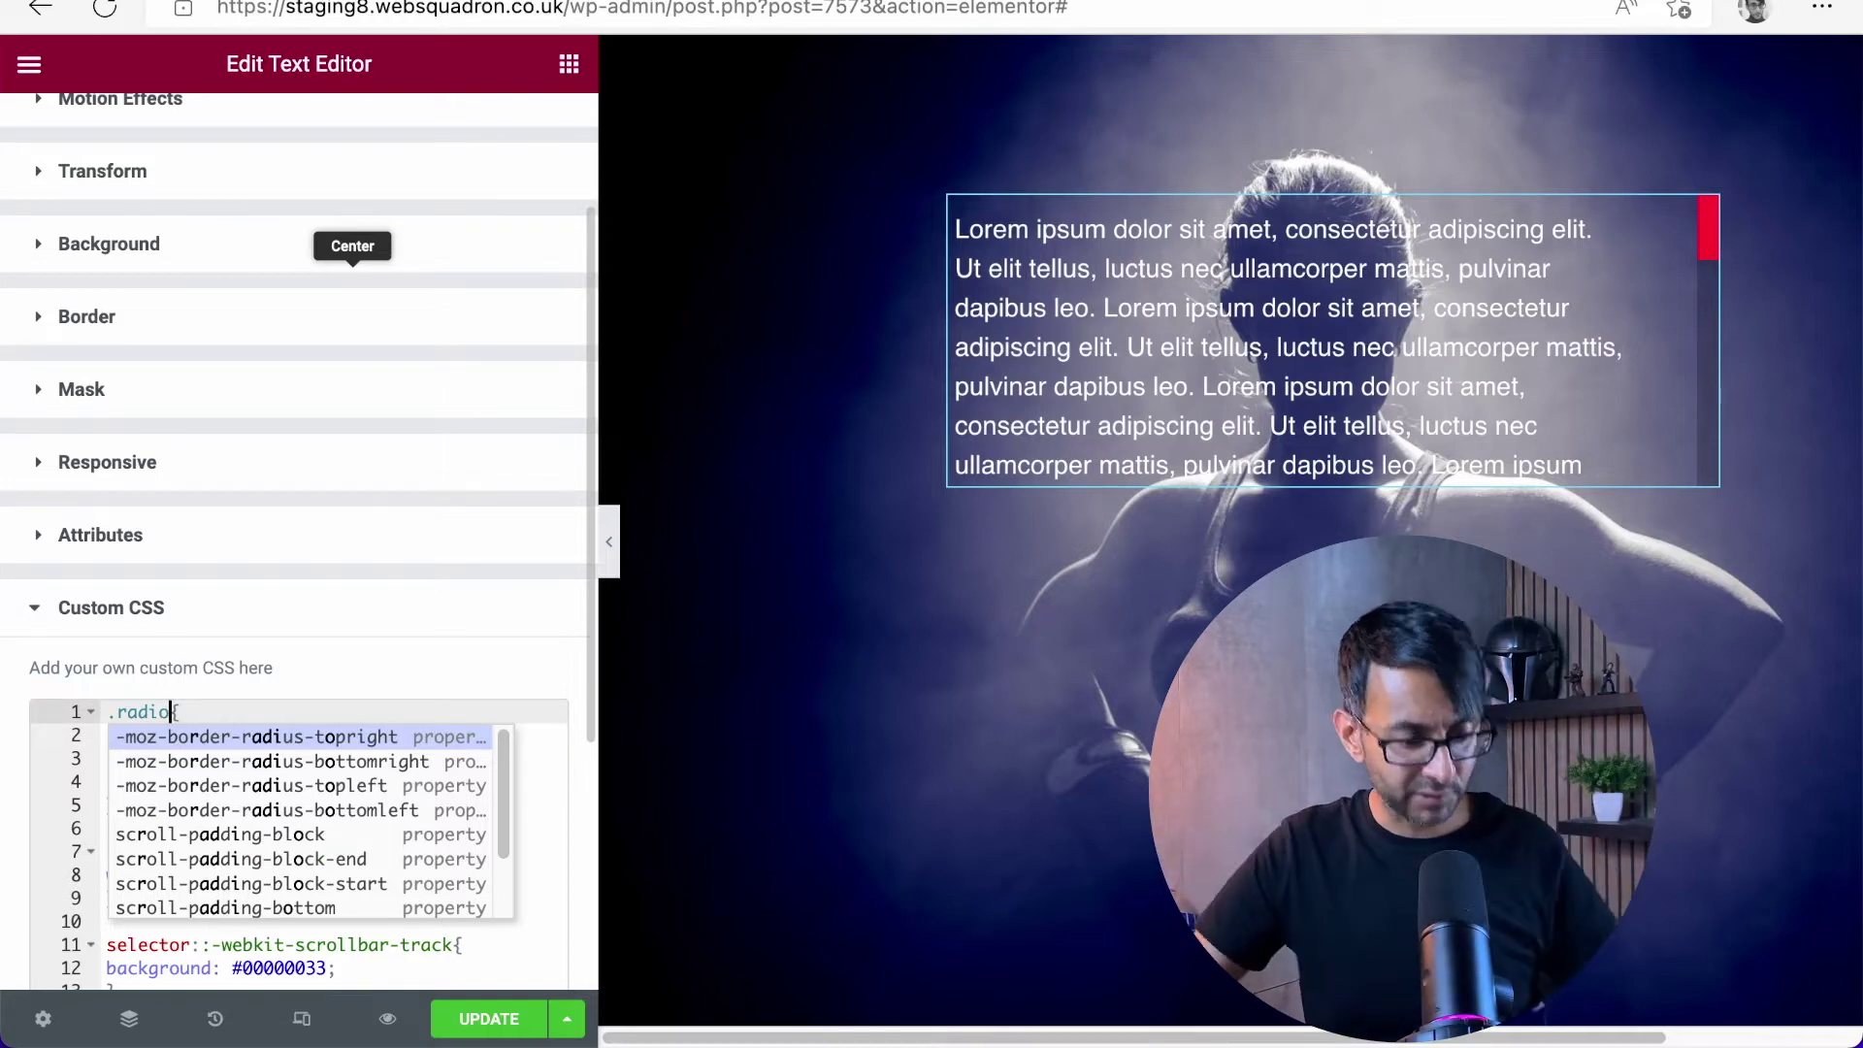
key(BackSpace)
key(BackSpace)
text(o)
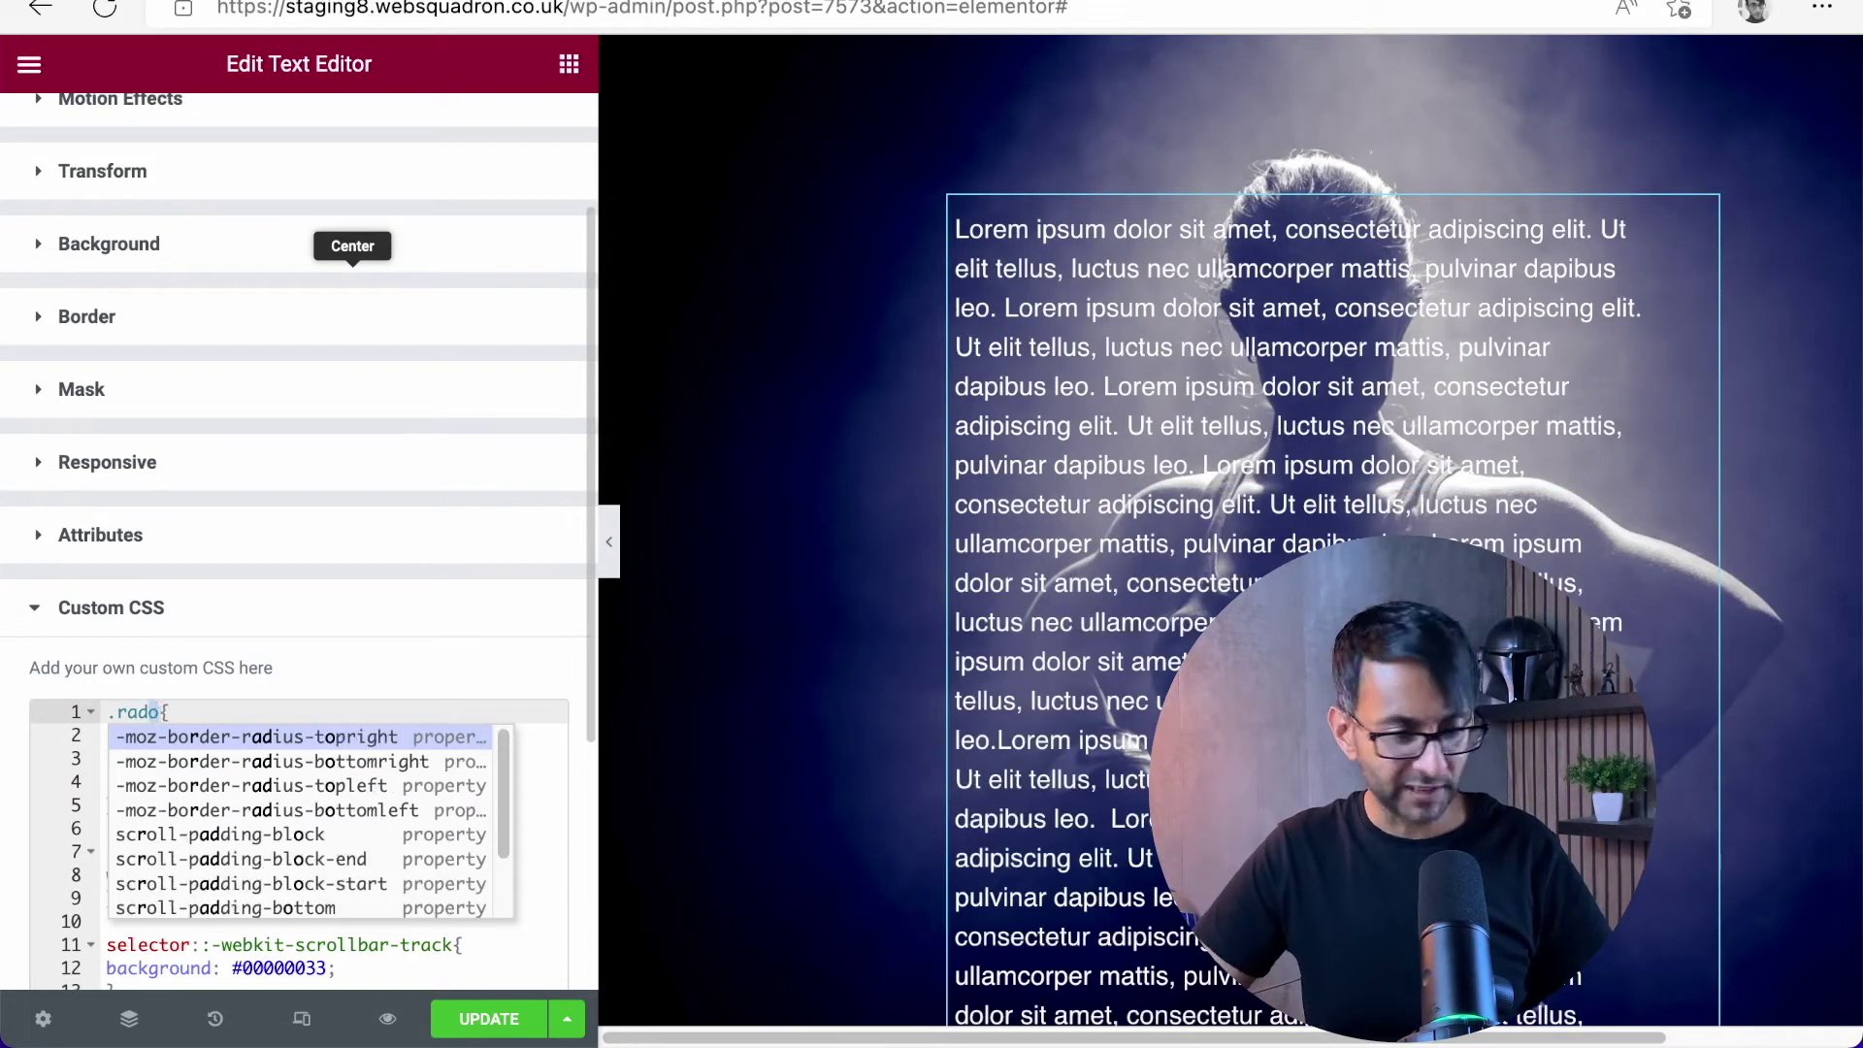
key(ctrl+z)
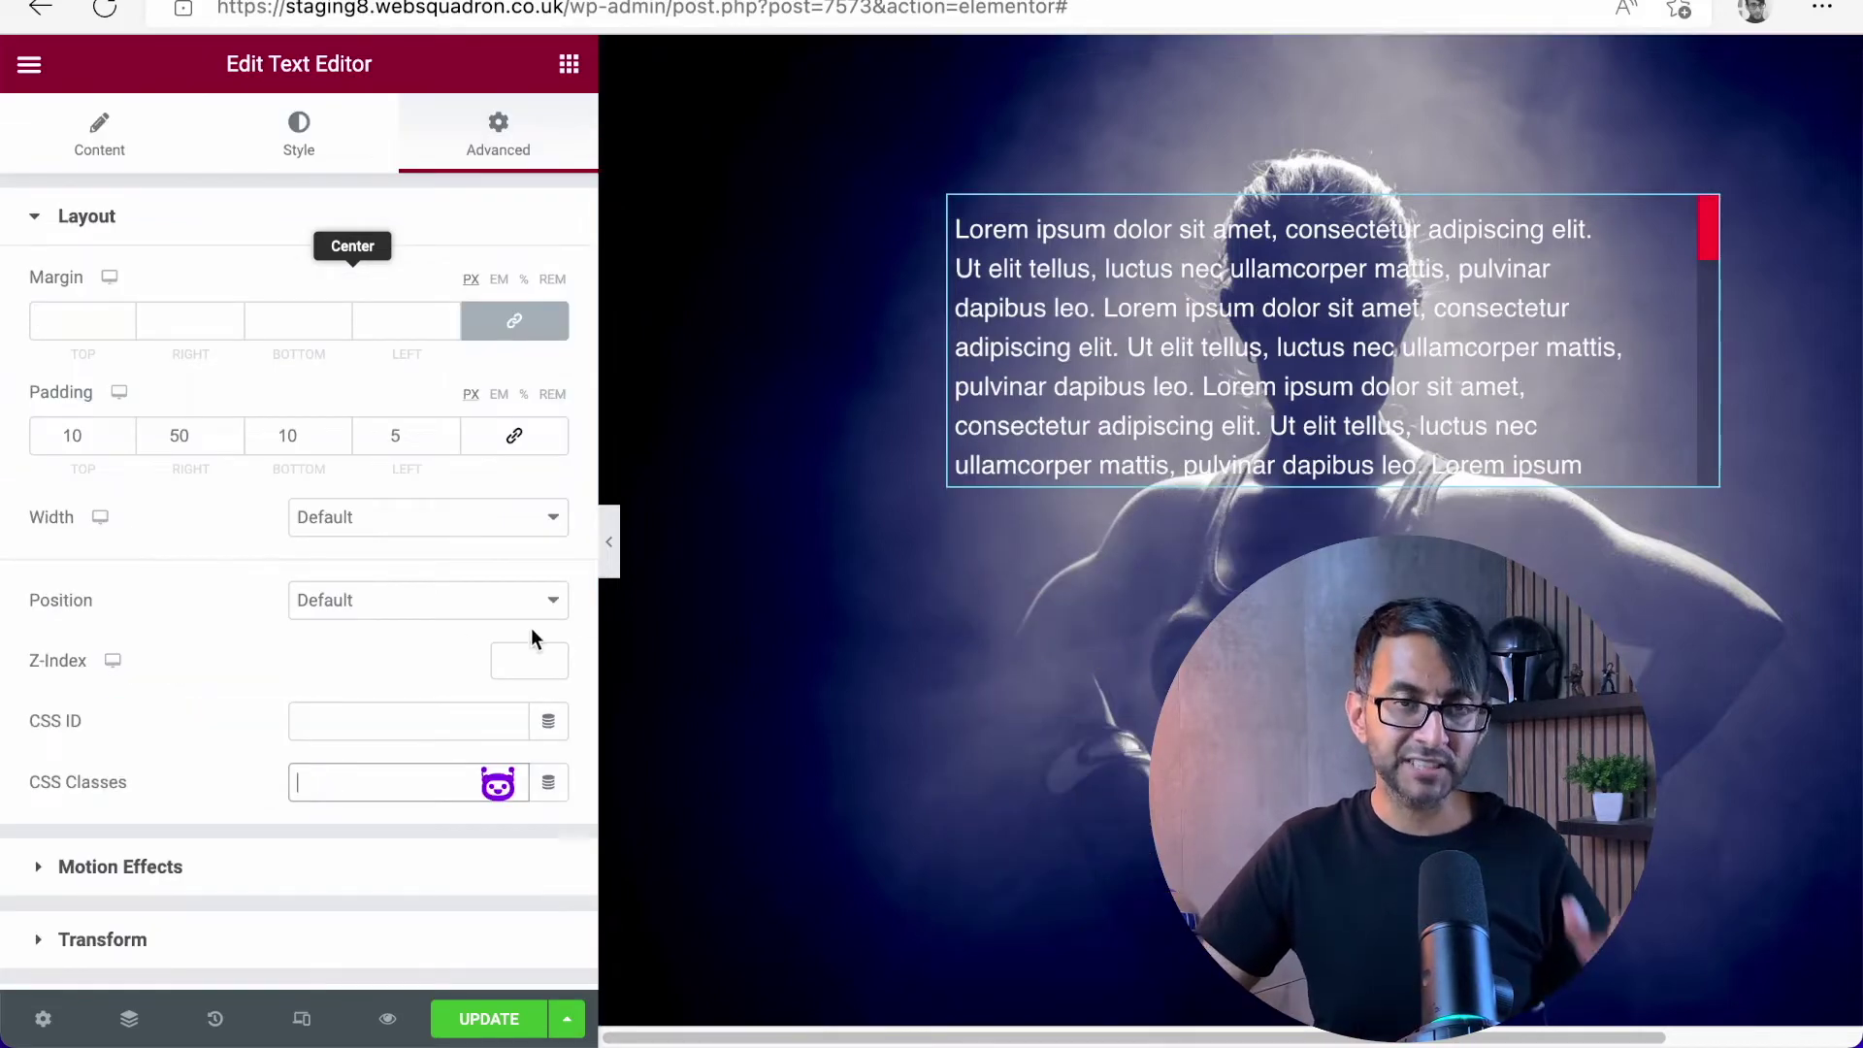
Step: Change the custom CSS max-height from 200px to 500px to preview, then back to 200px
scroll(532, 632, down, 6)
click(242, 823)
scroll(478, 621, down, 6)
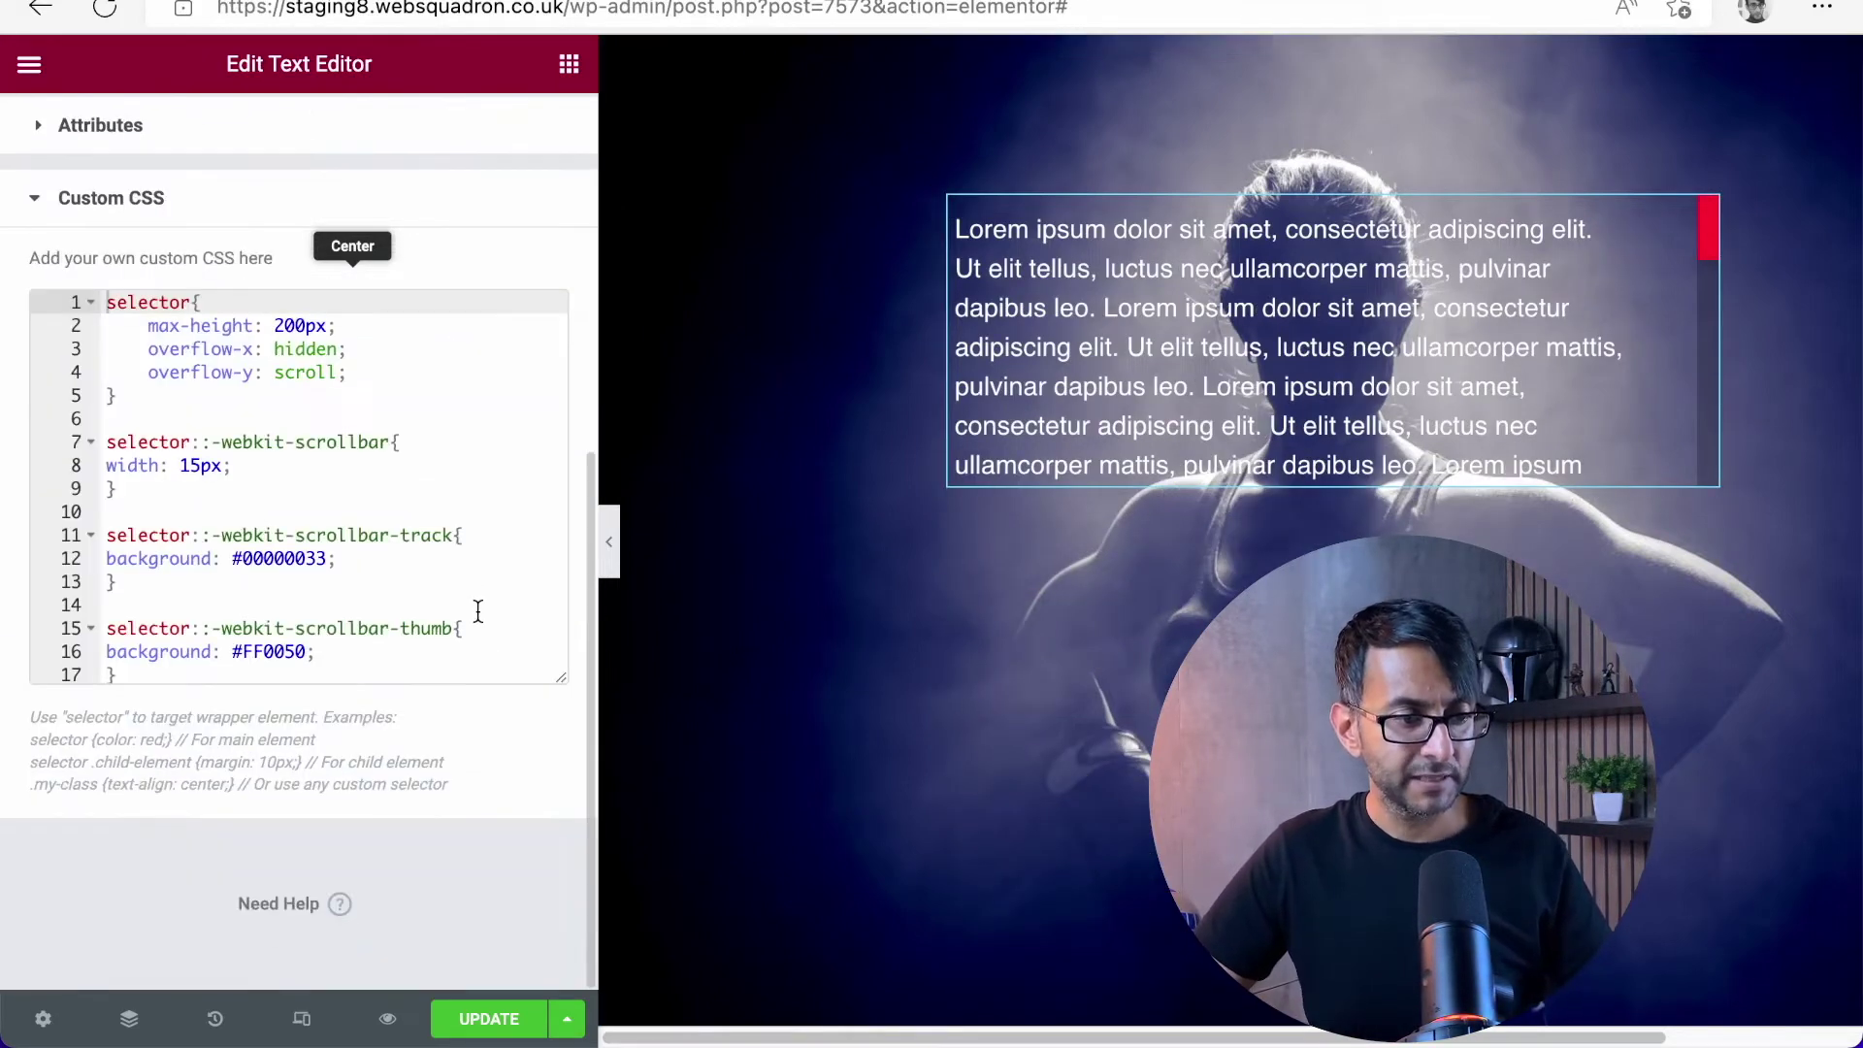
scroll(478, 610, up, 2)
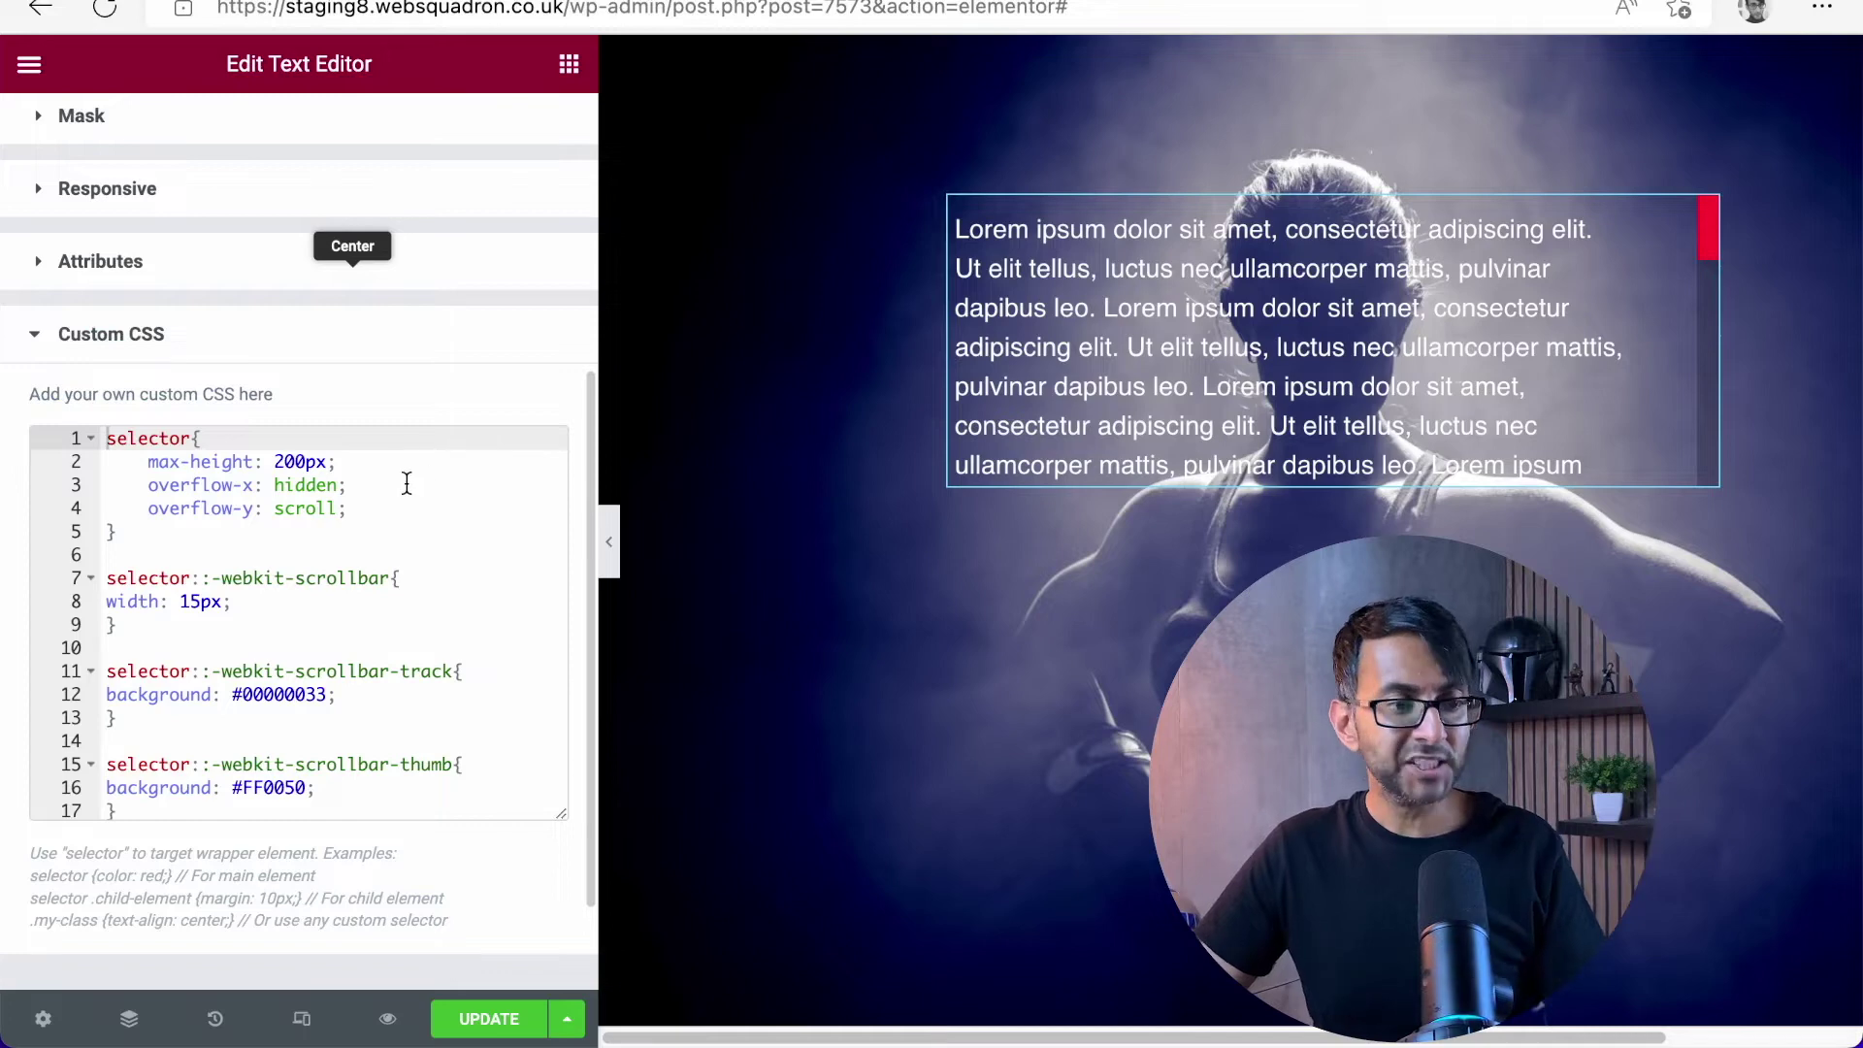
click(351, 462)
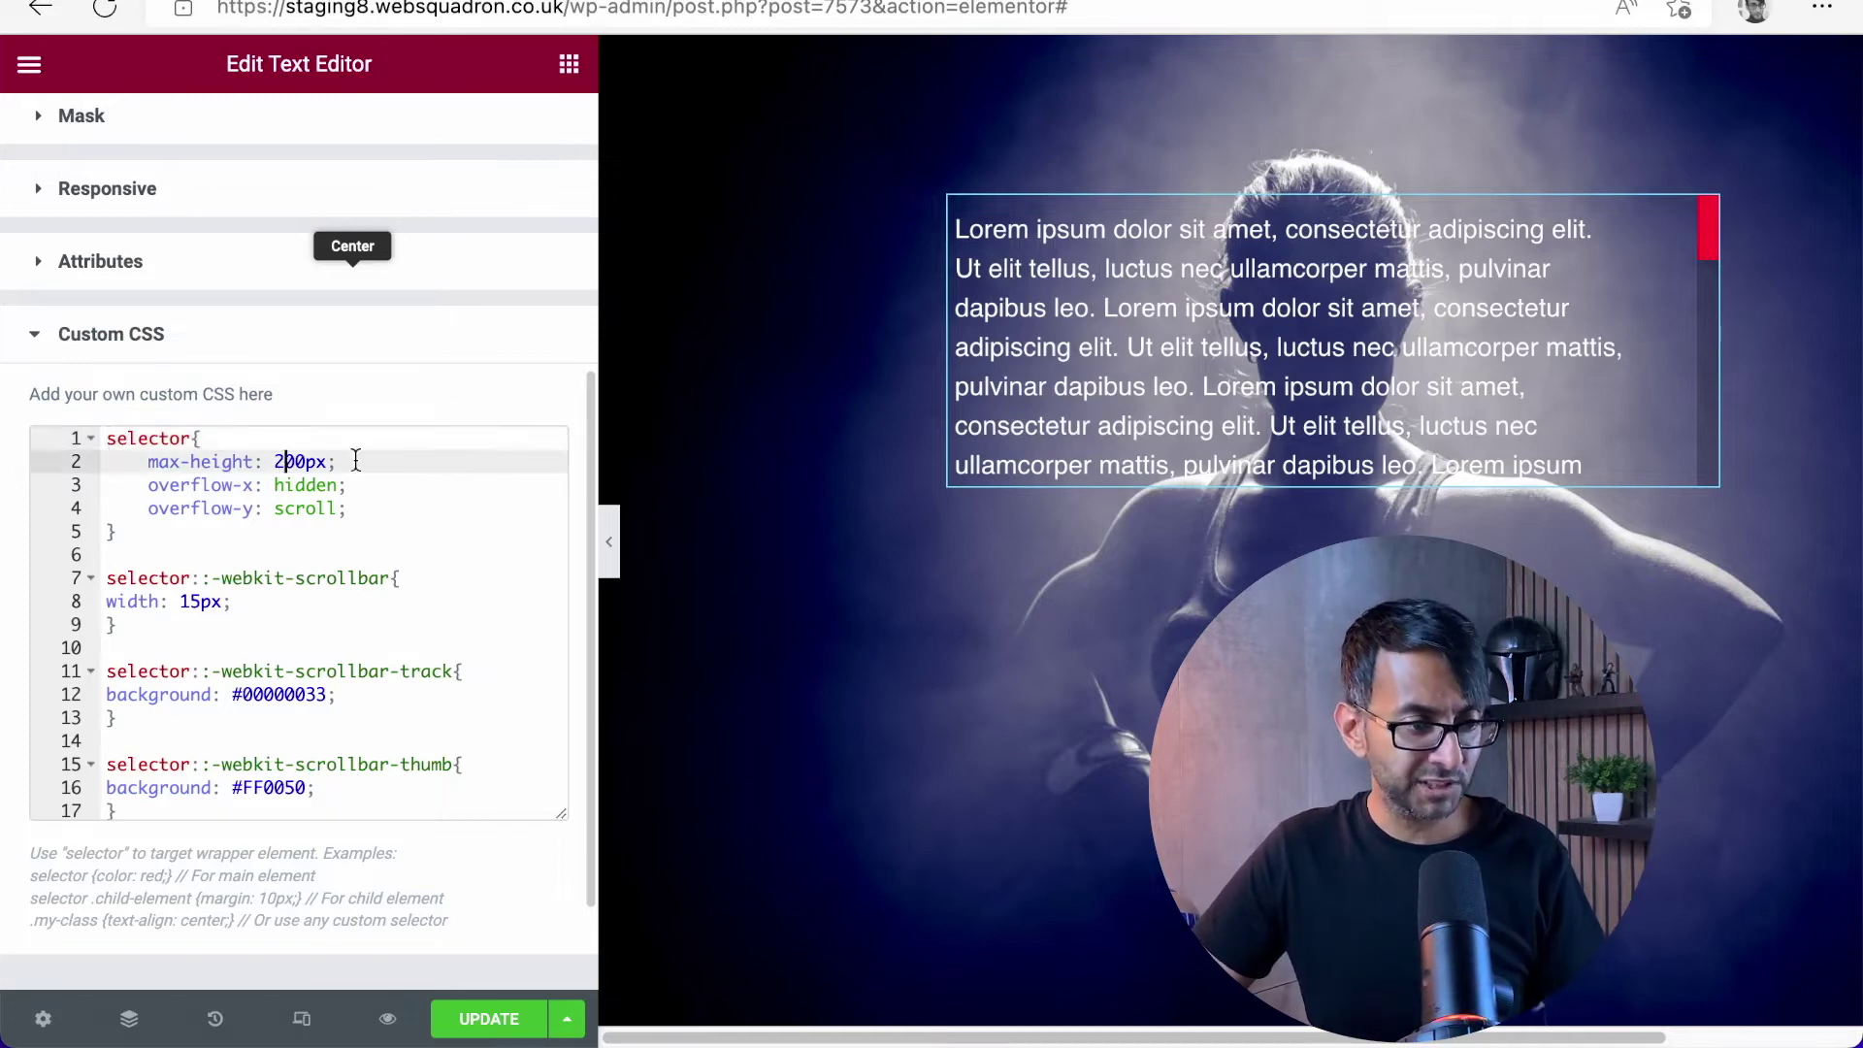
click(284, 462)
key(BackSpace)
text(5)
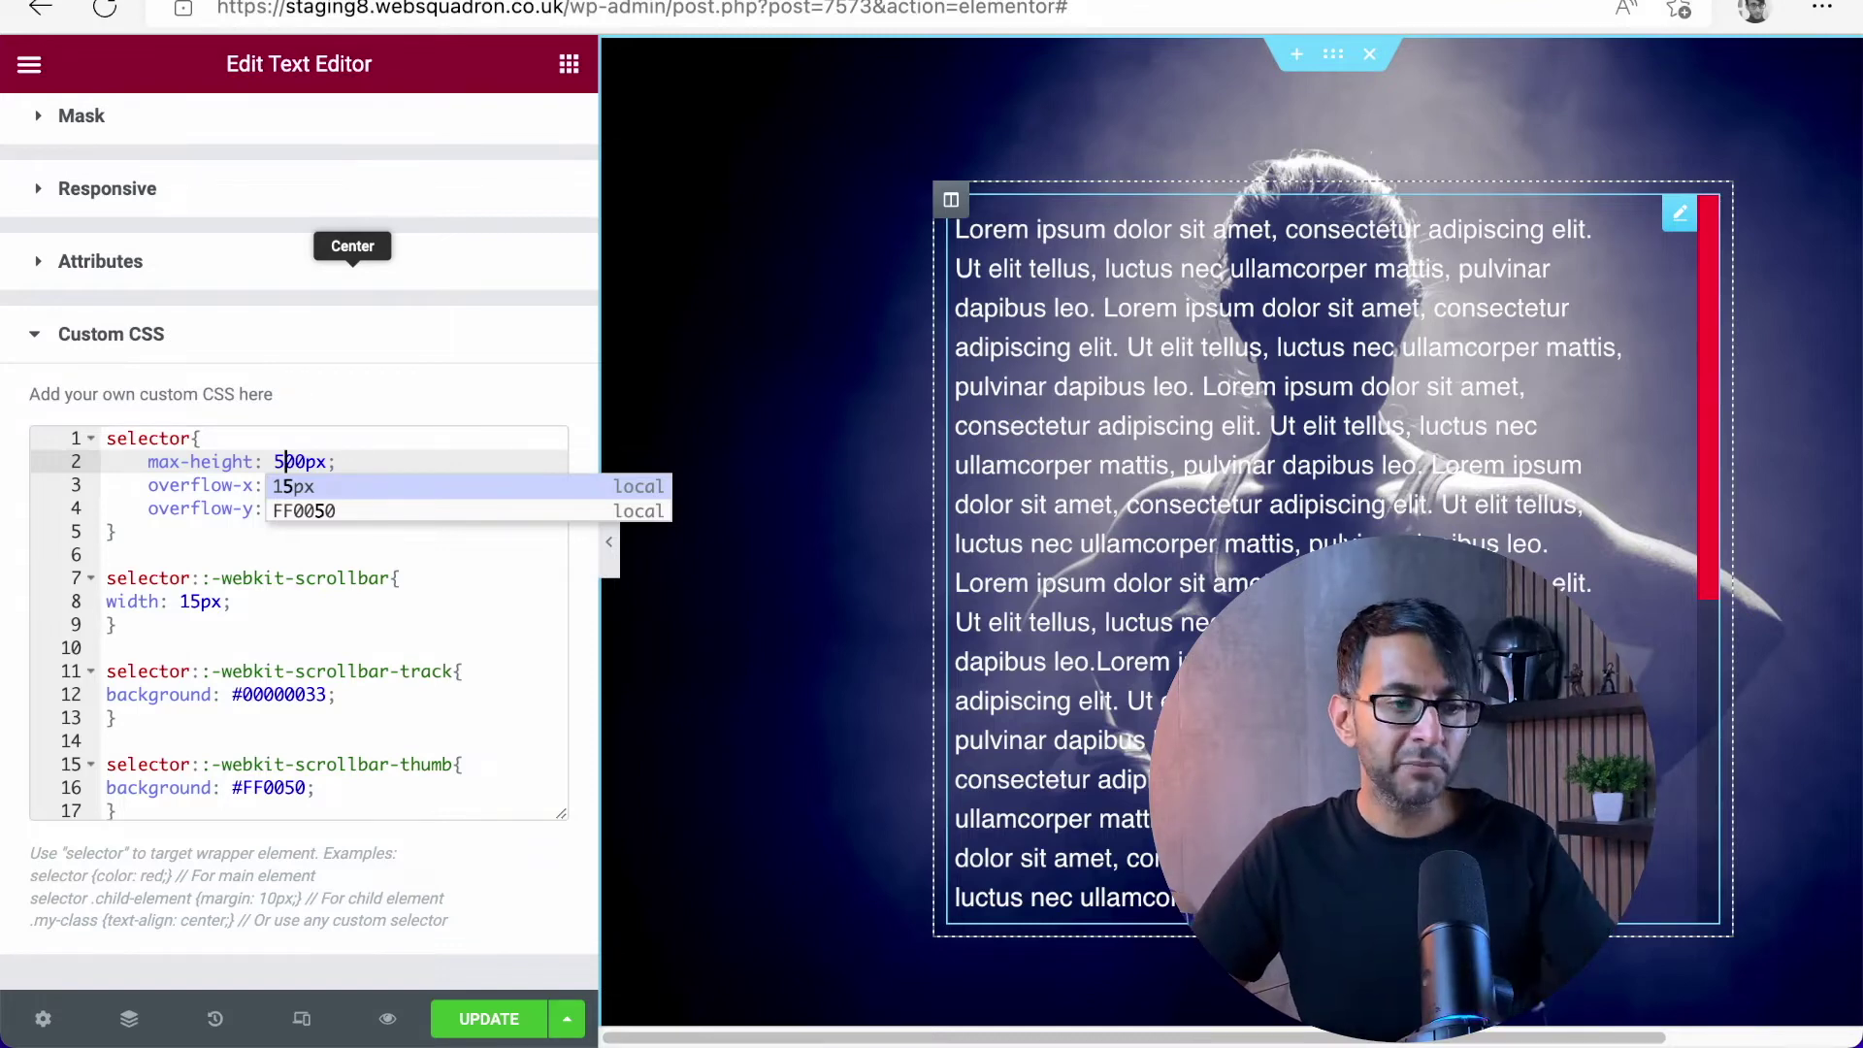
key(BackSpace)
text(2)
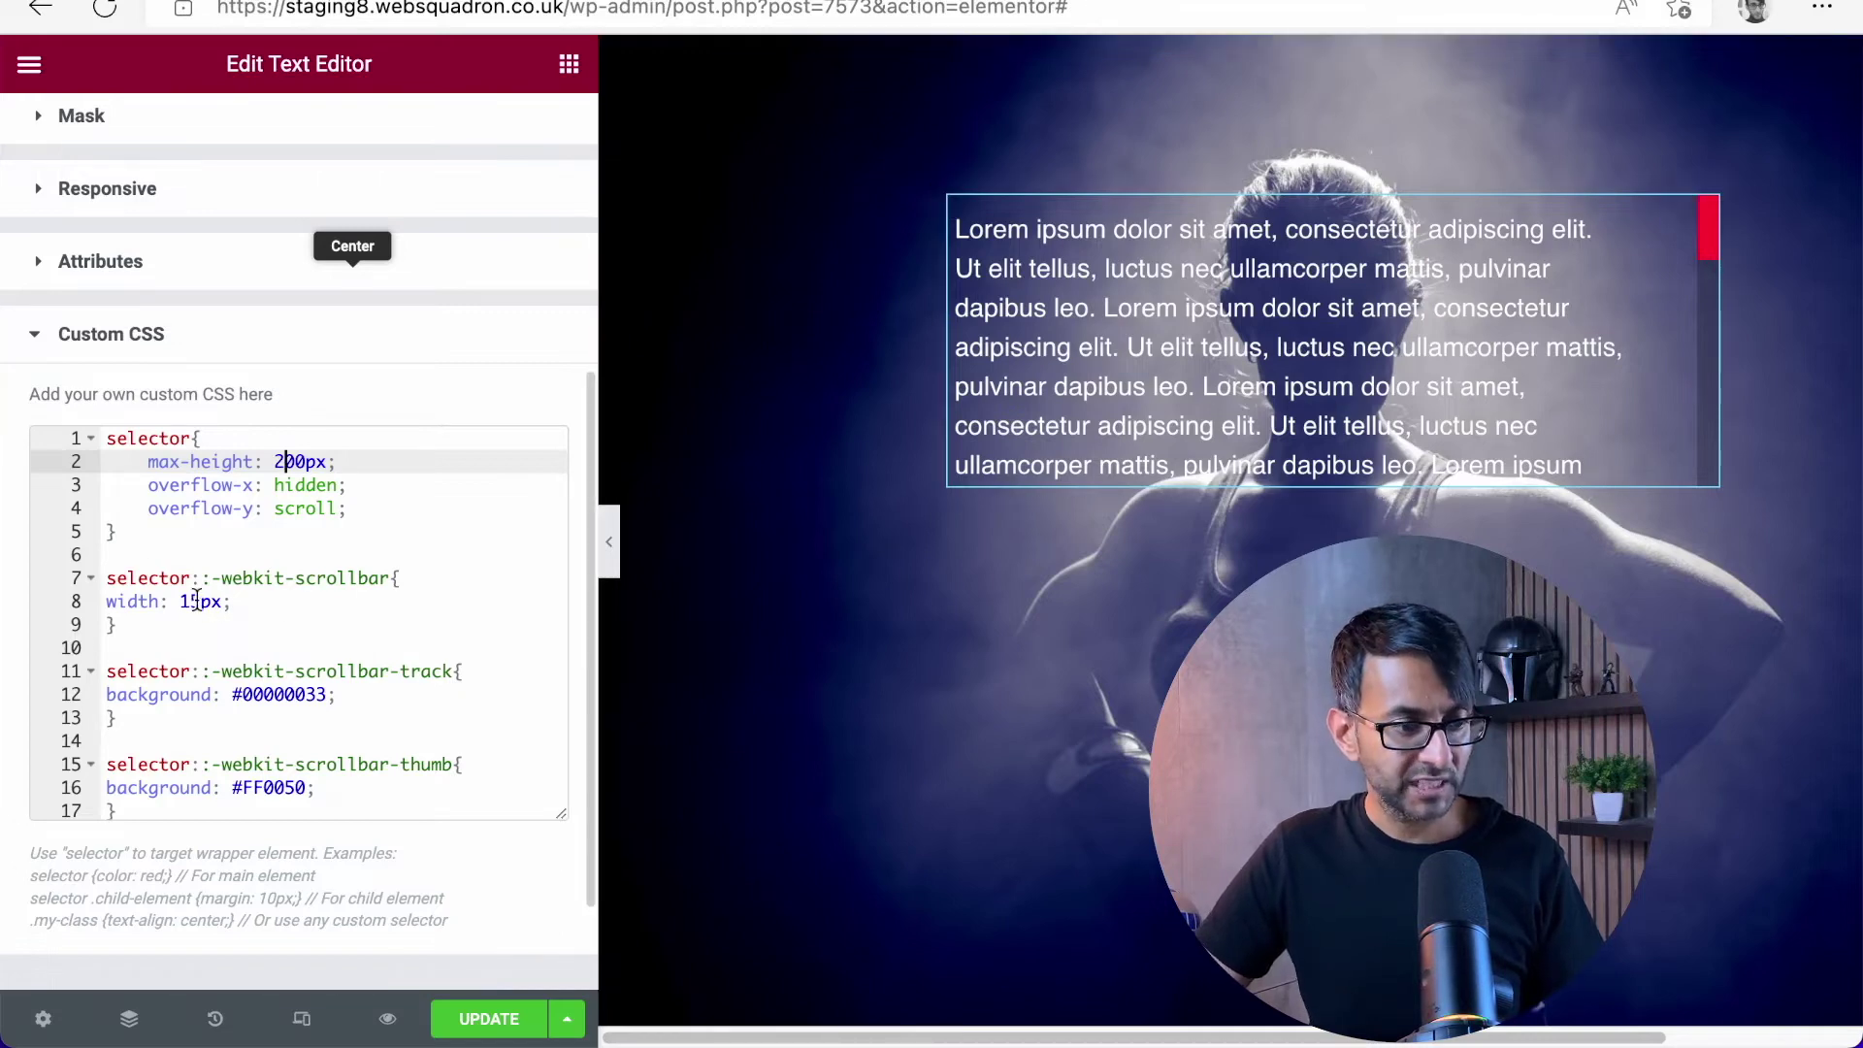
click(201, 602)
text(0)
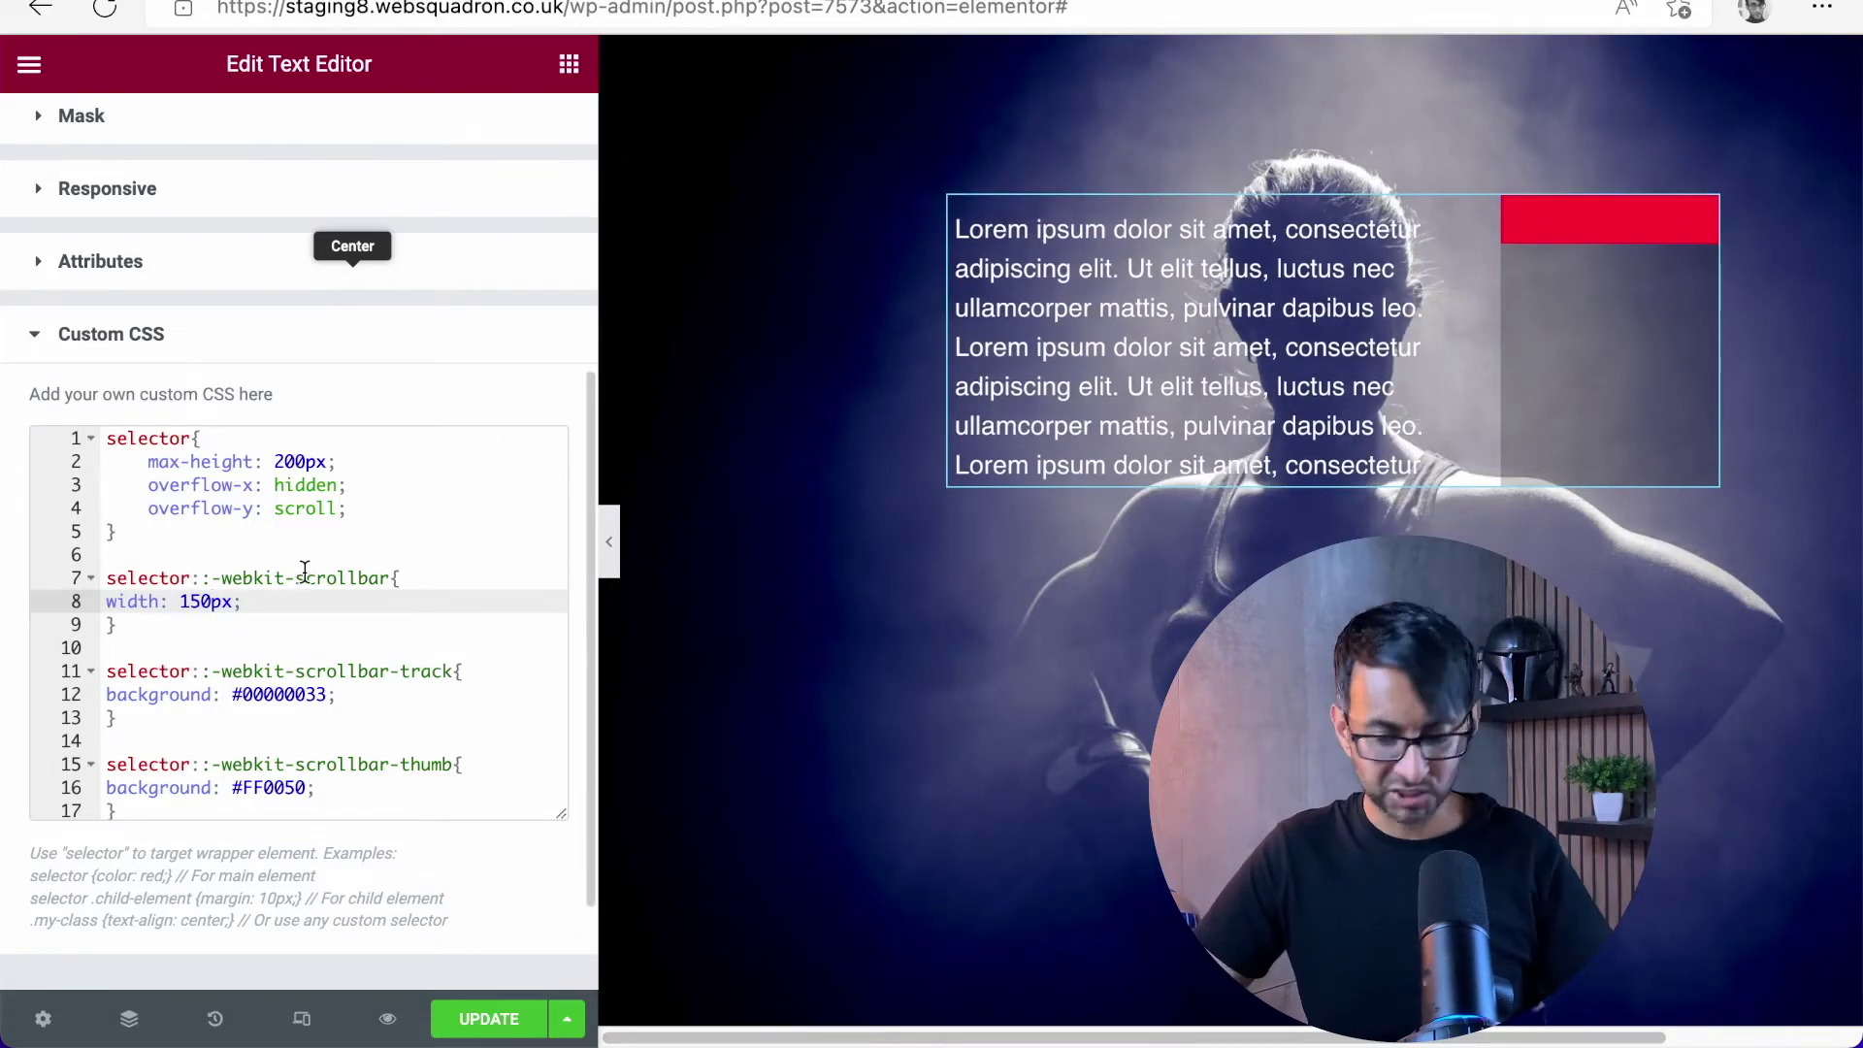
key(BackSpace)
key(BackSpace)
key(BackSpace)
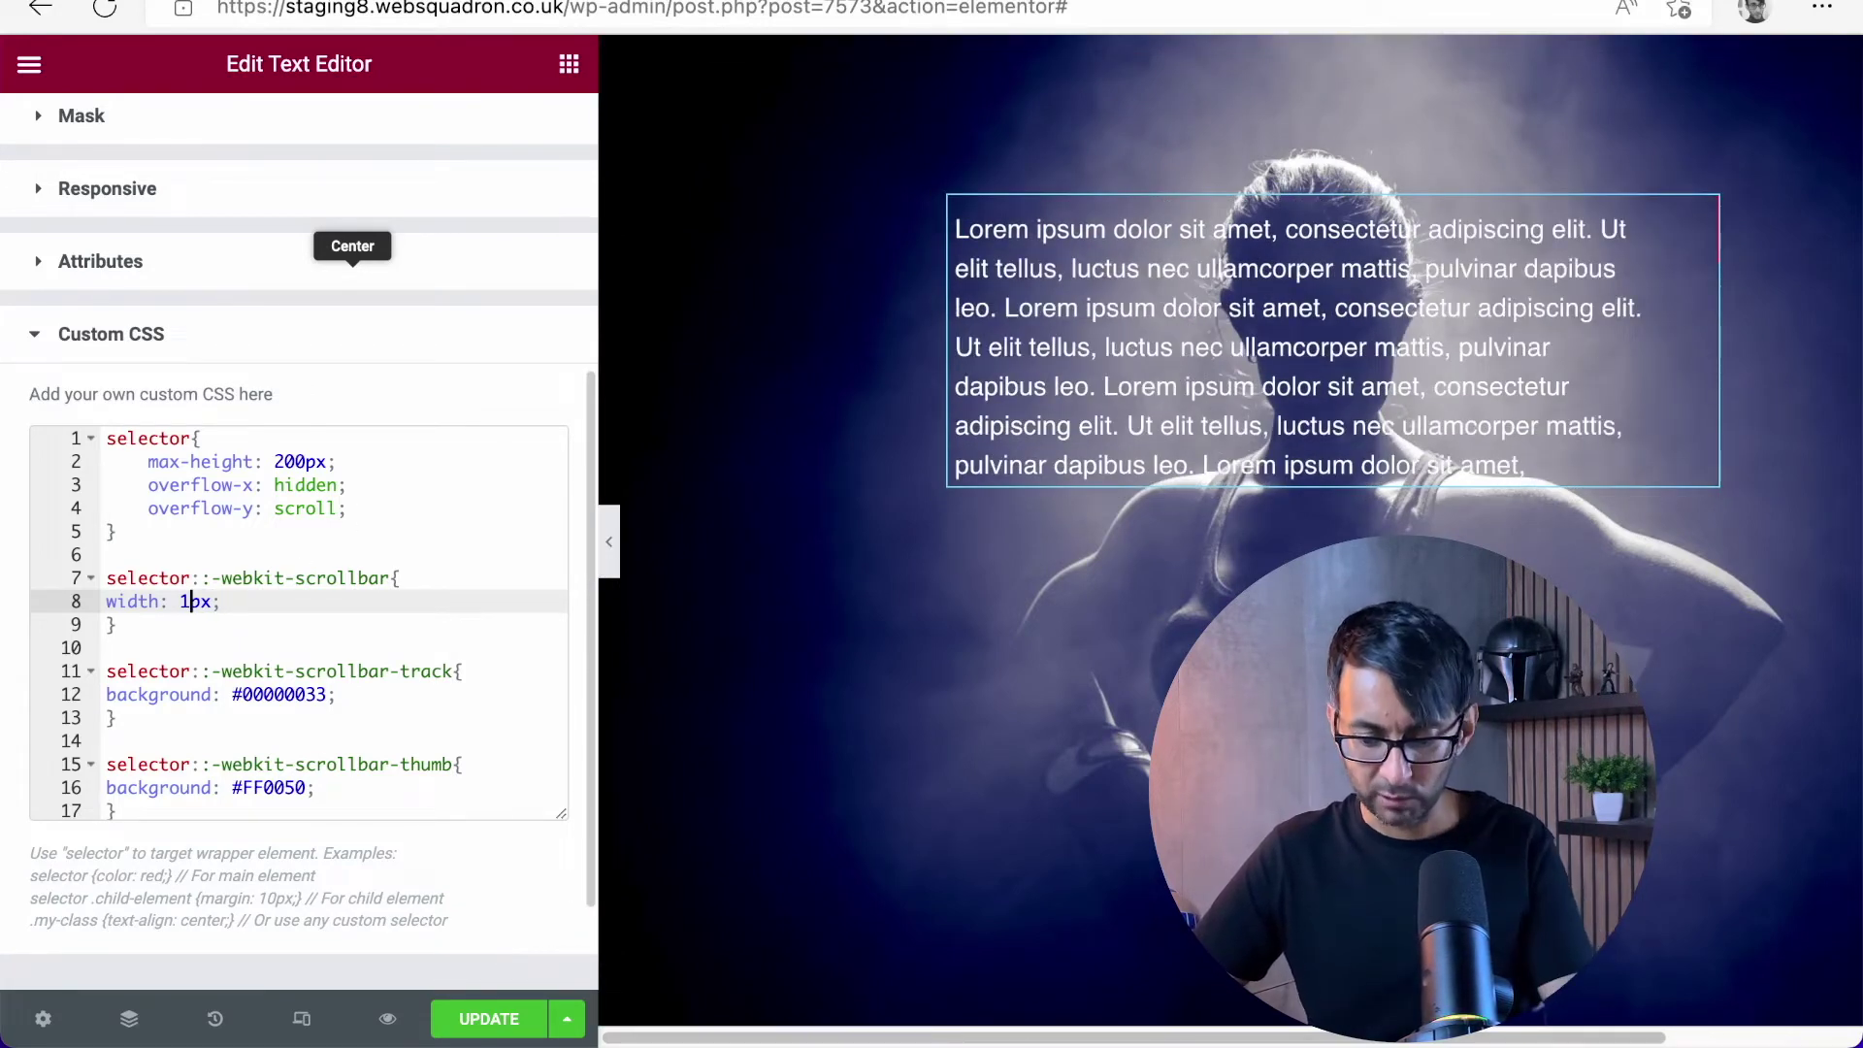
text(5)
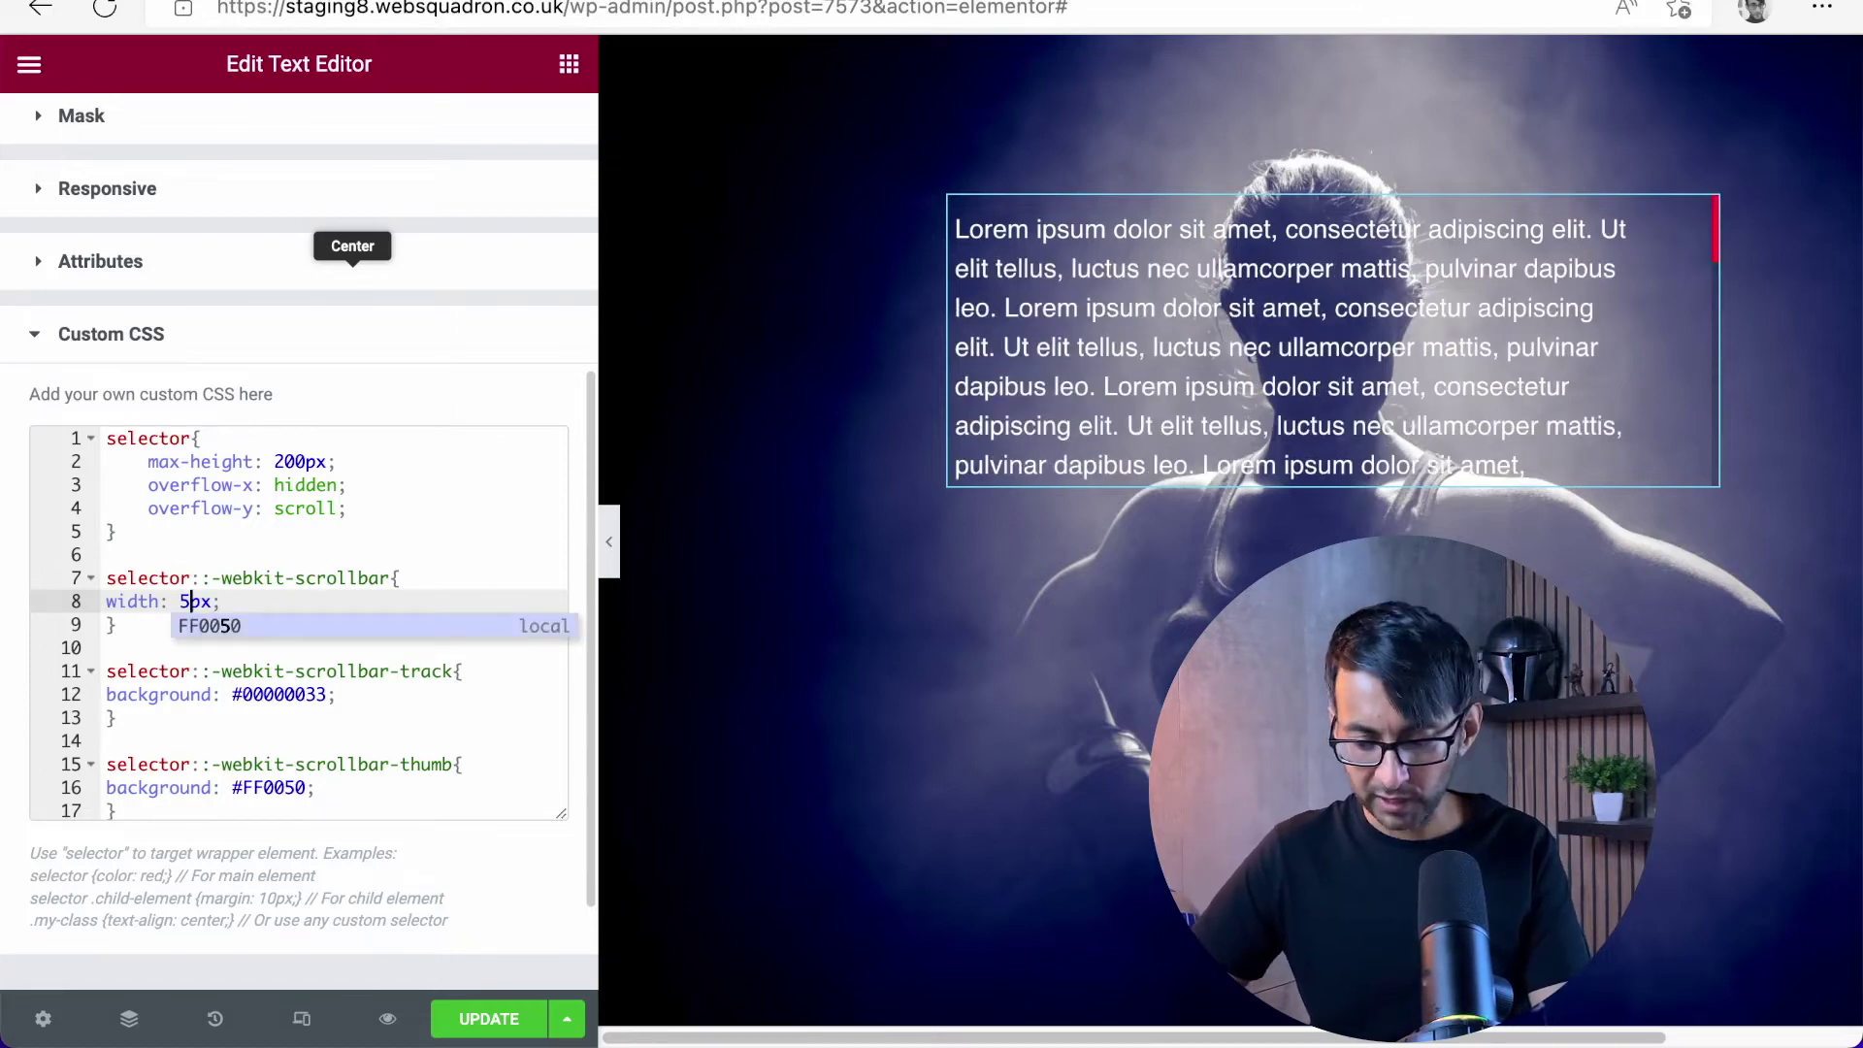
key(BackSpace)
text(15)
key(BackSpace)
key(BackSpace)
text(20)
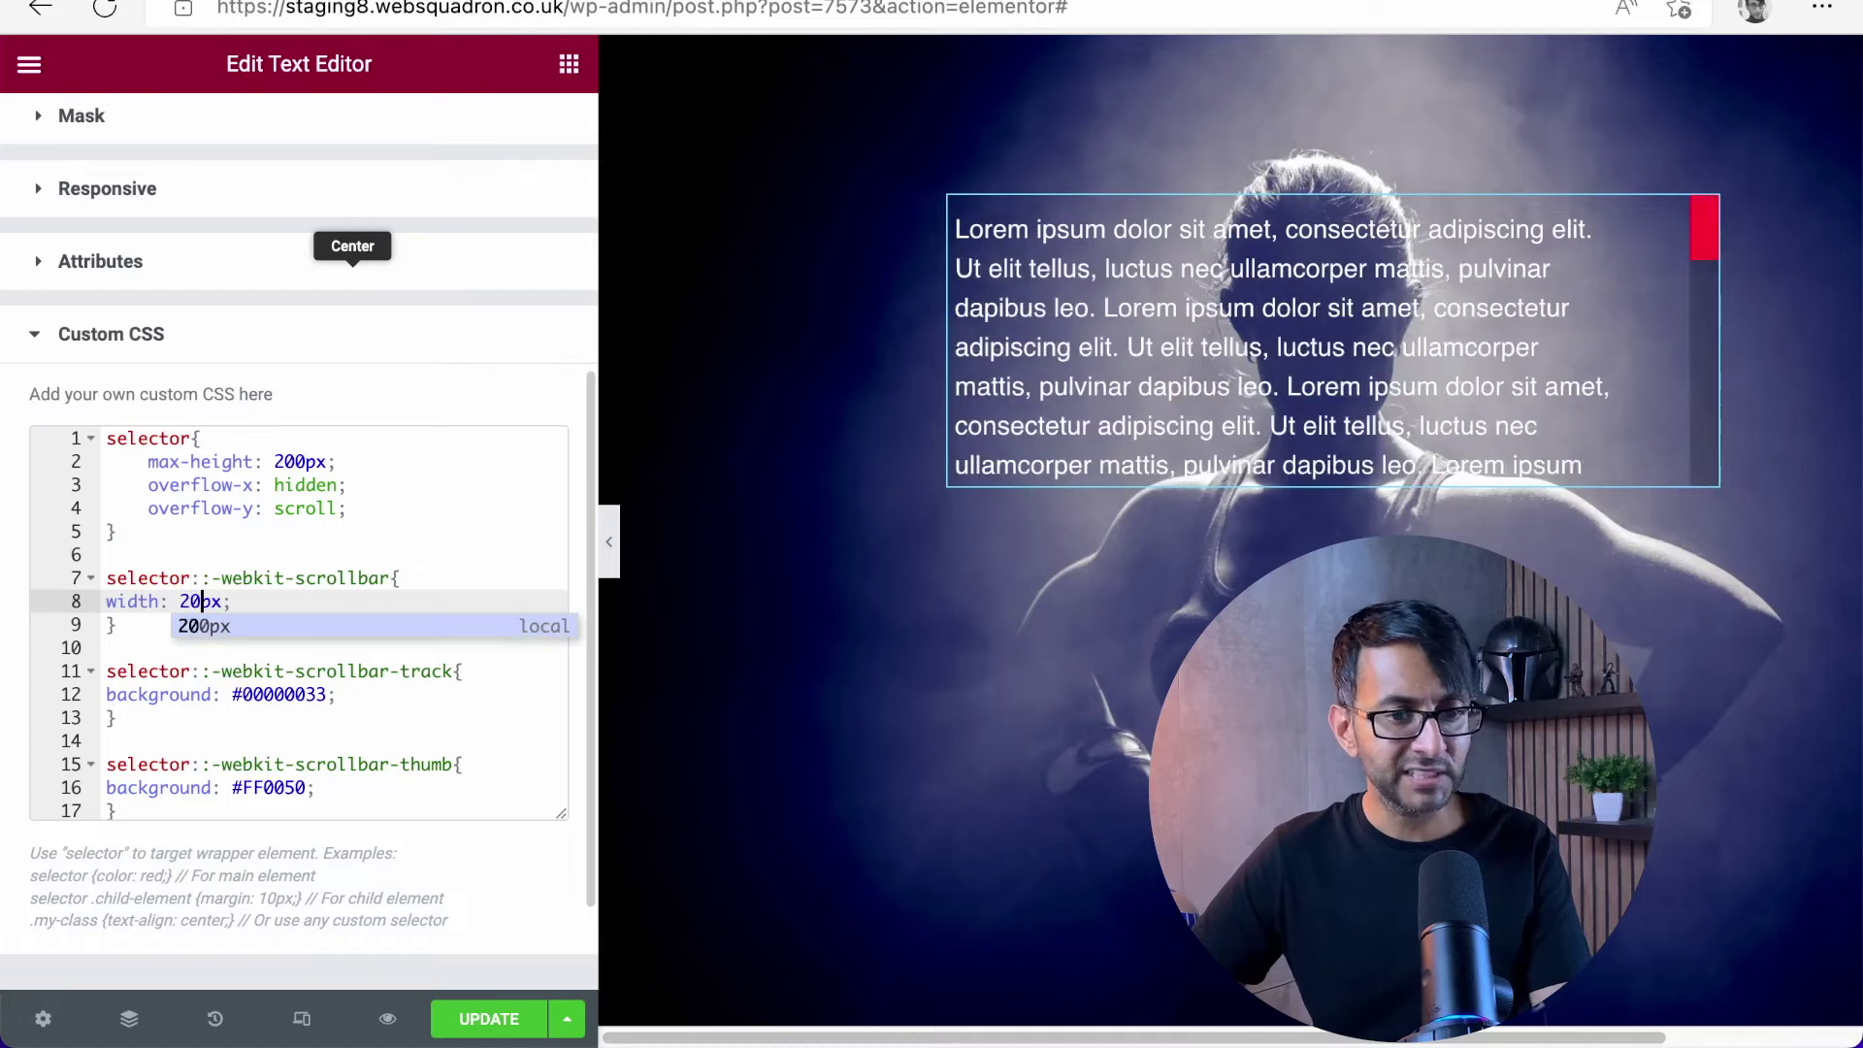
key(BackSpace)
key(BackSpace)
text(15)
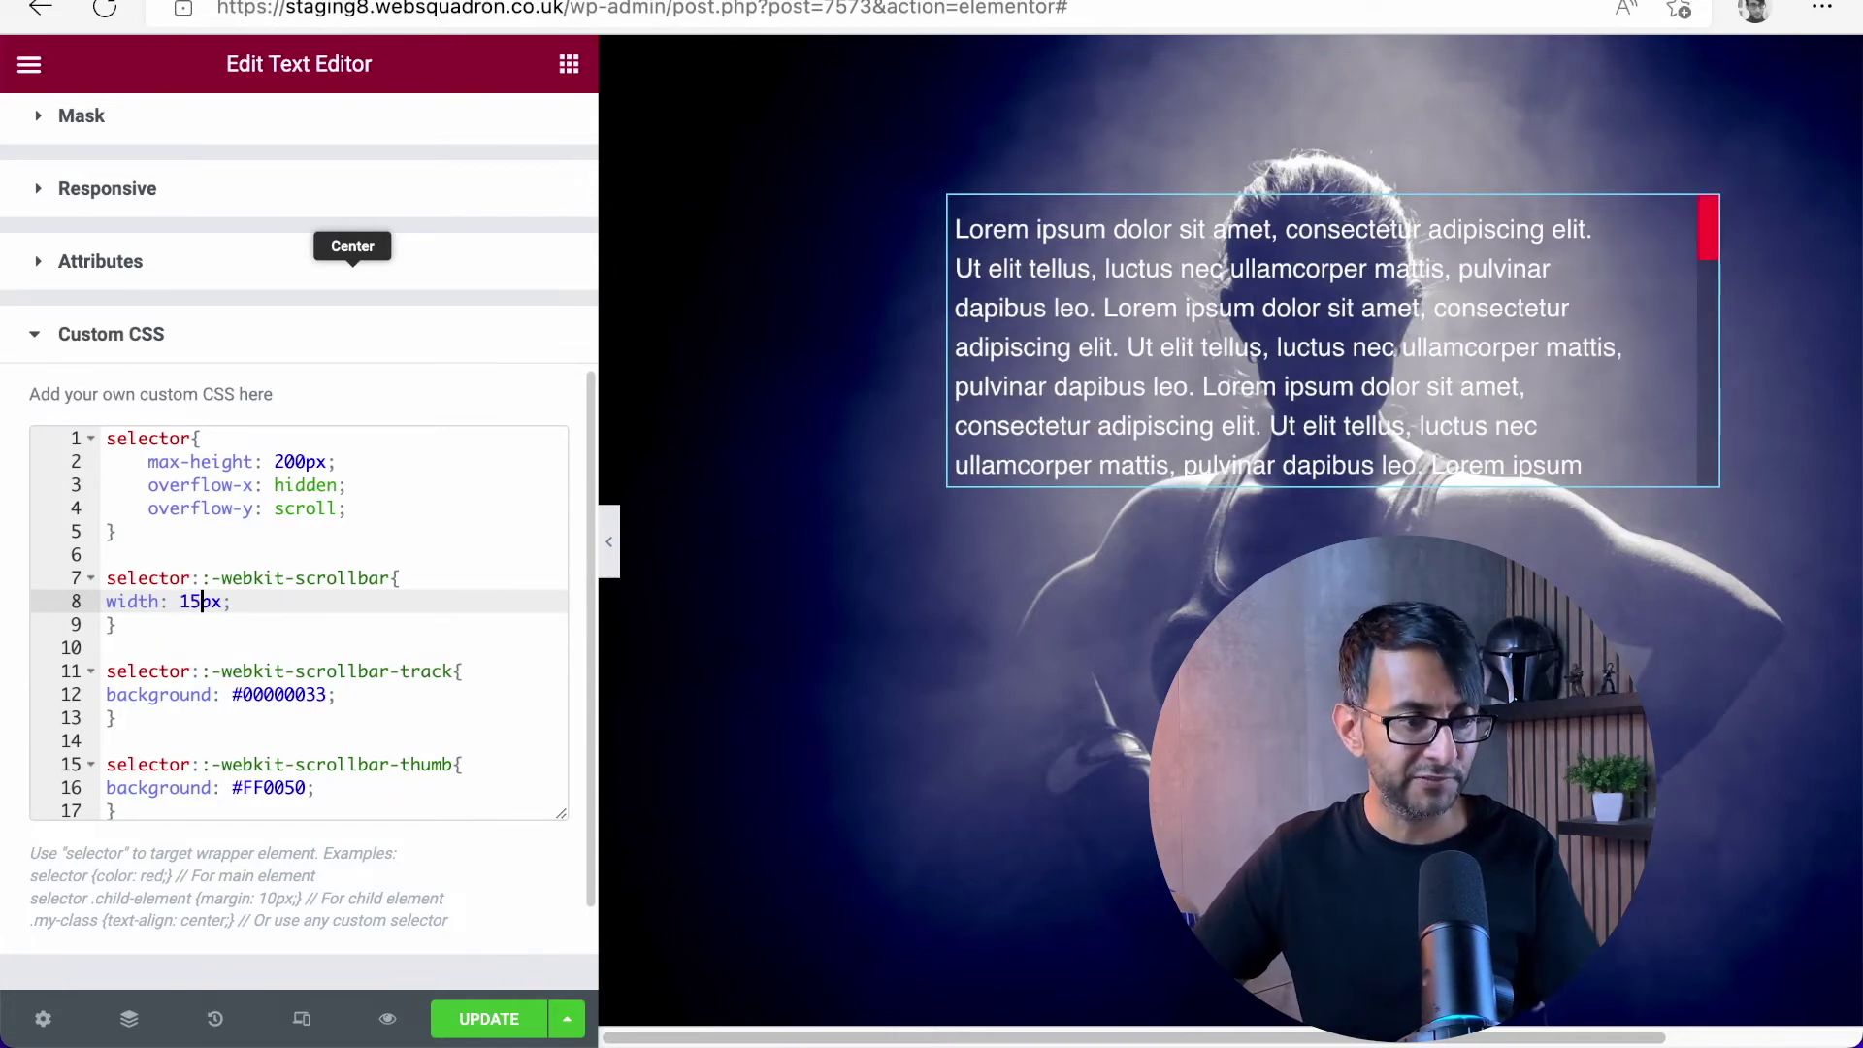
click(398, 624)
scroll(291, 715, down, 2)
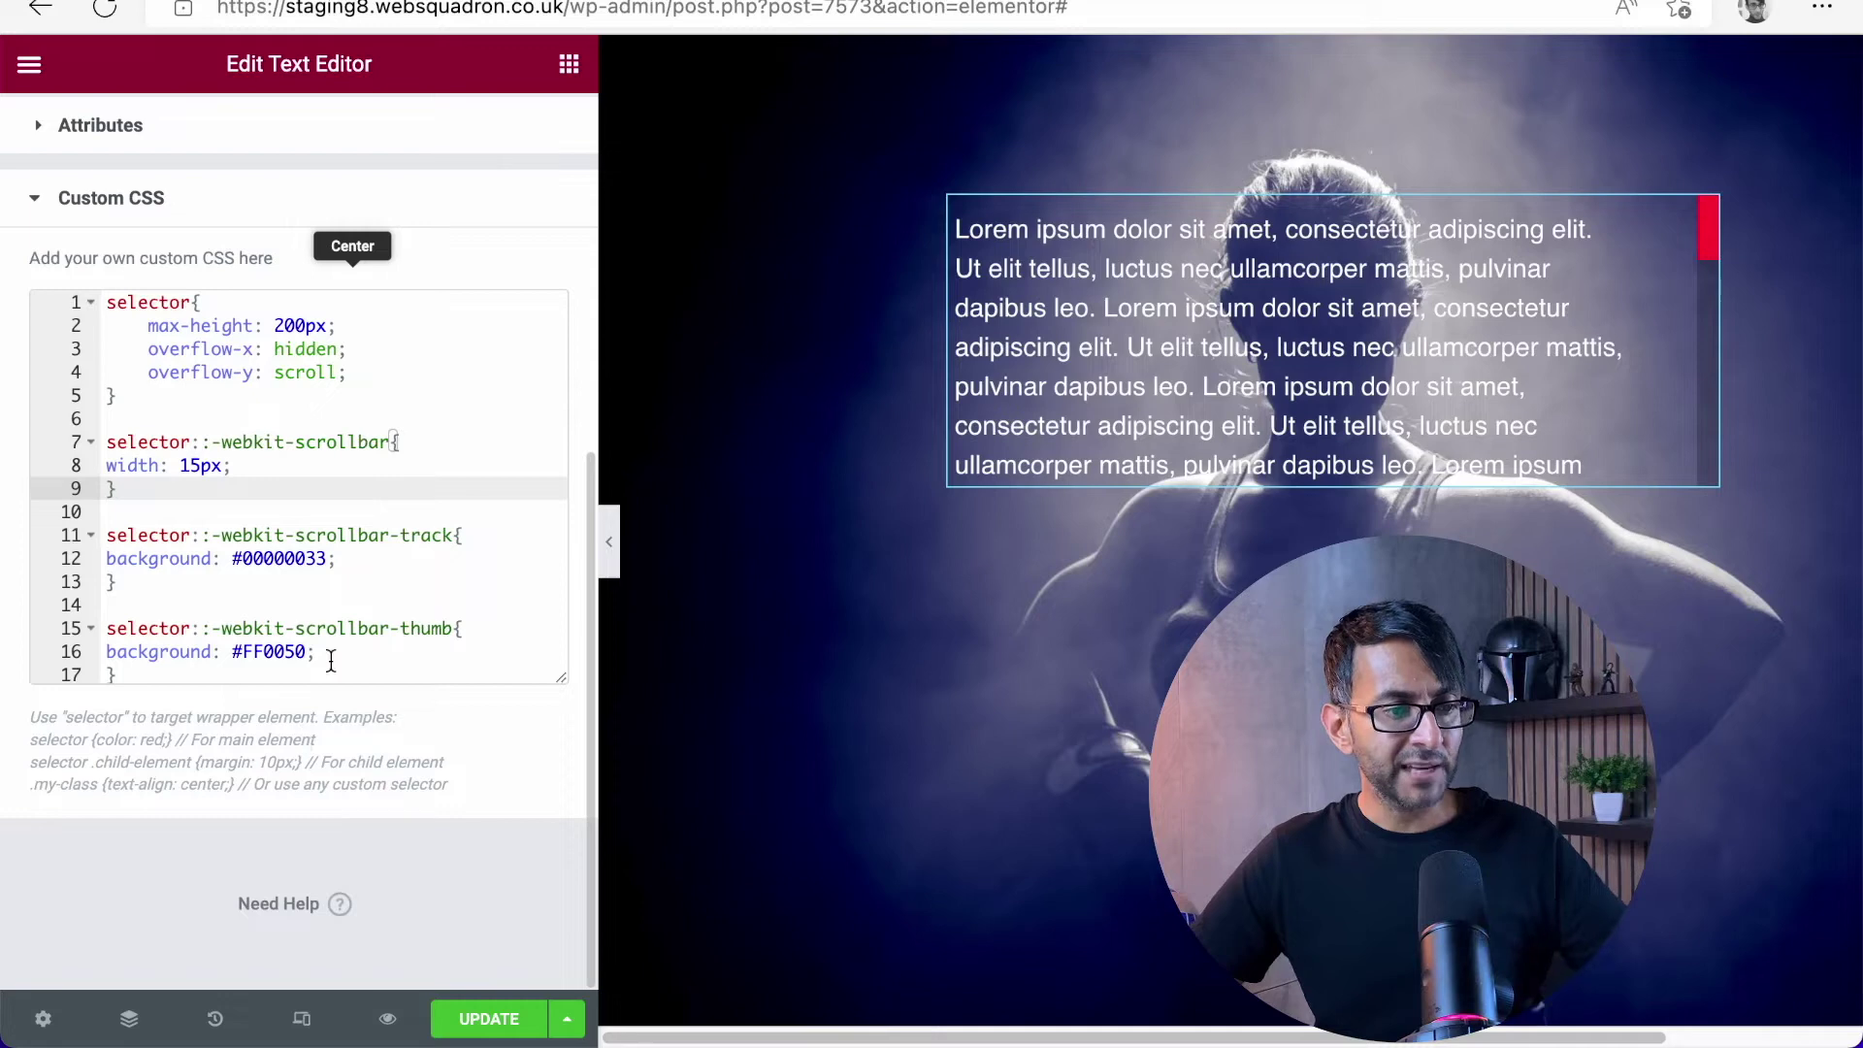
double_click(293, 559)
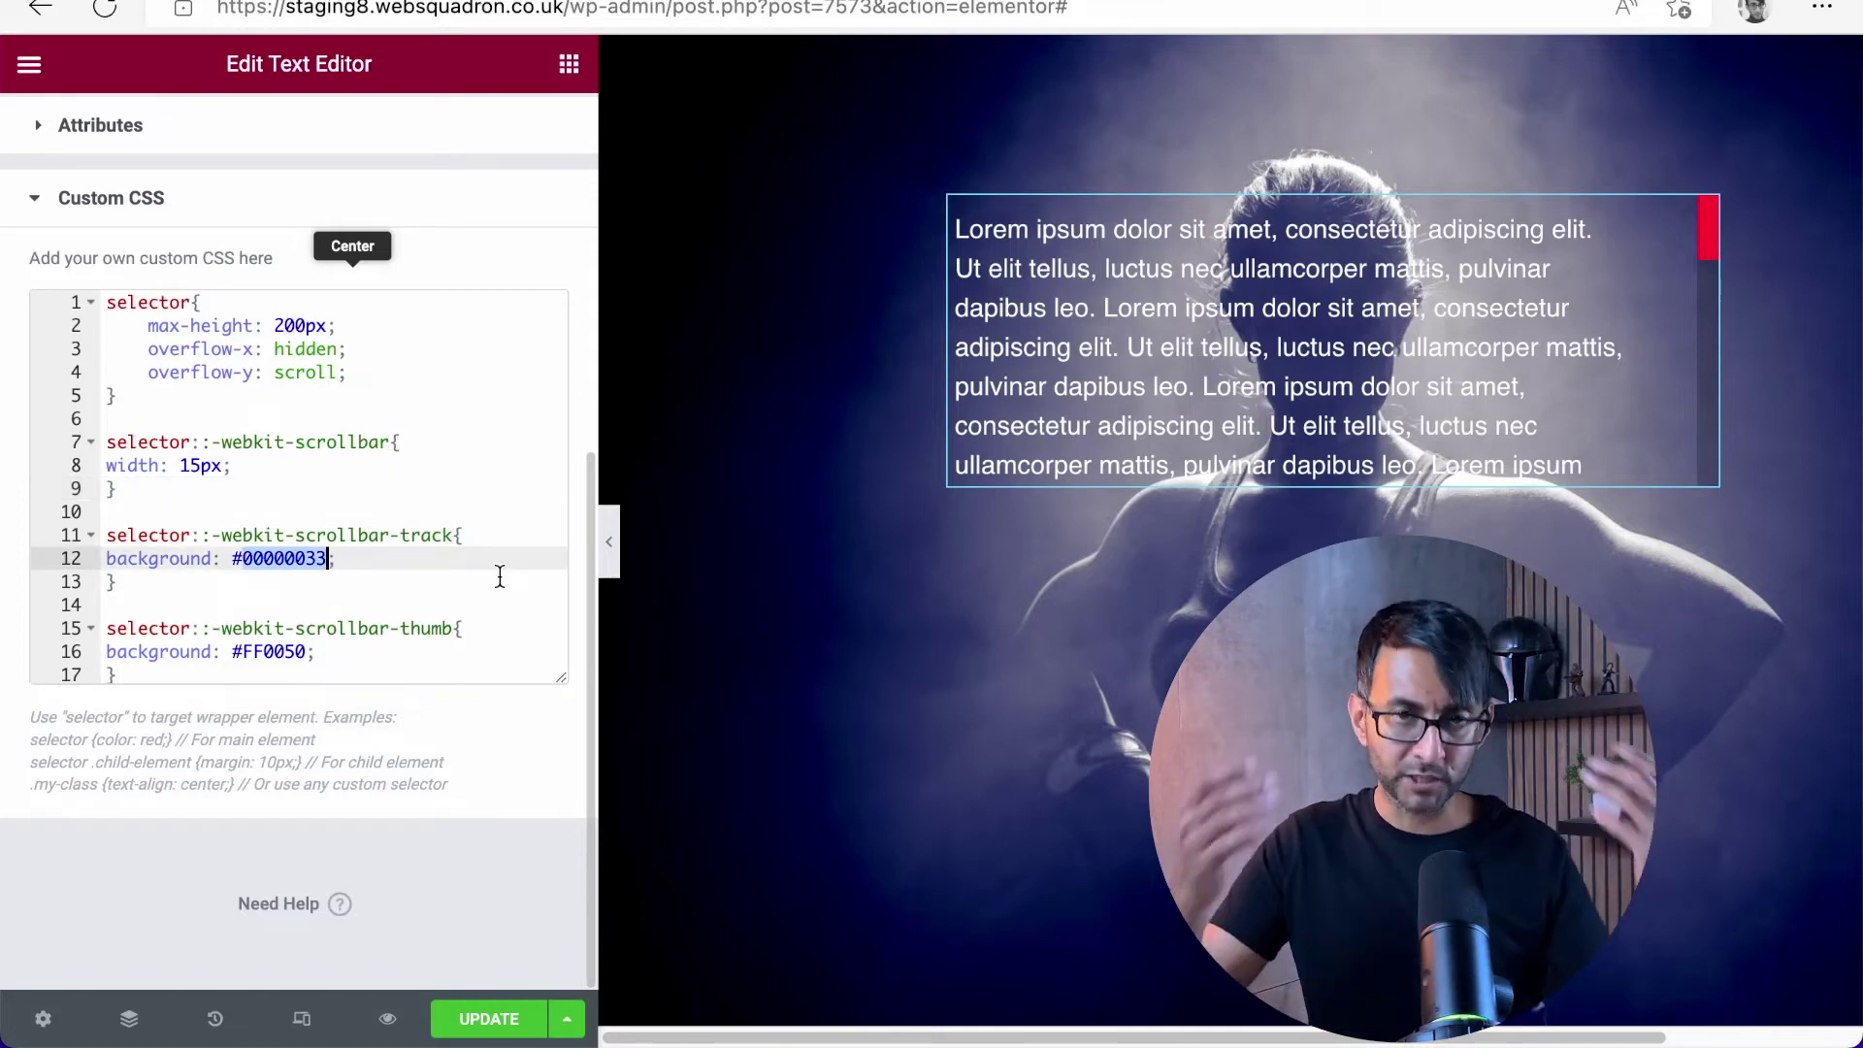
click(320, 560)
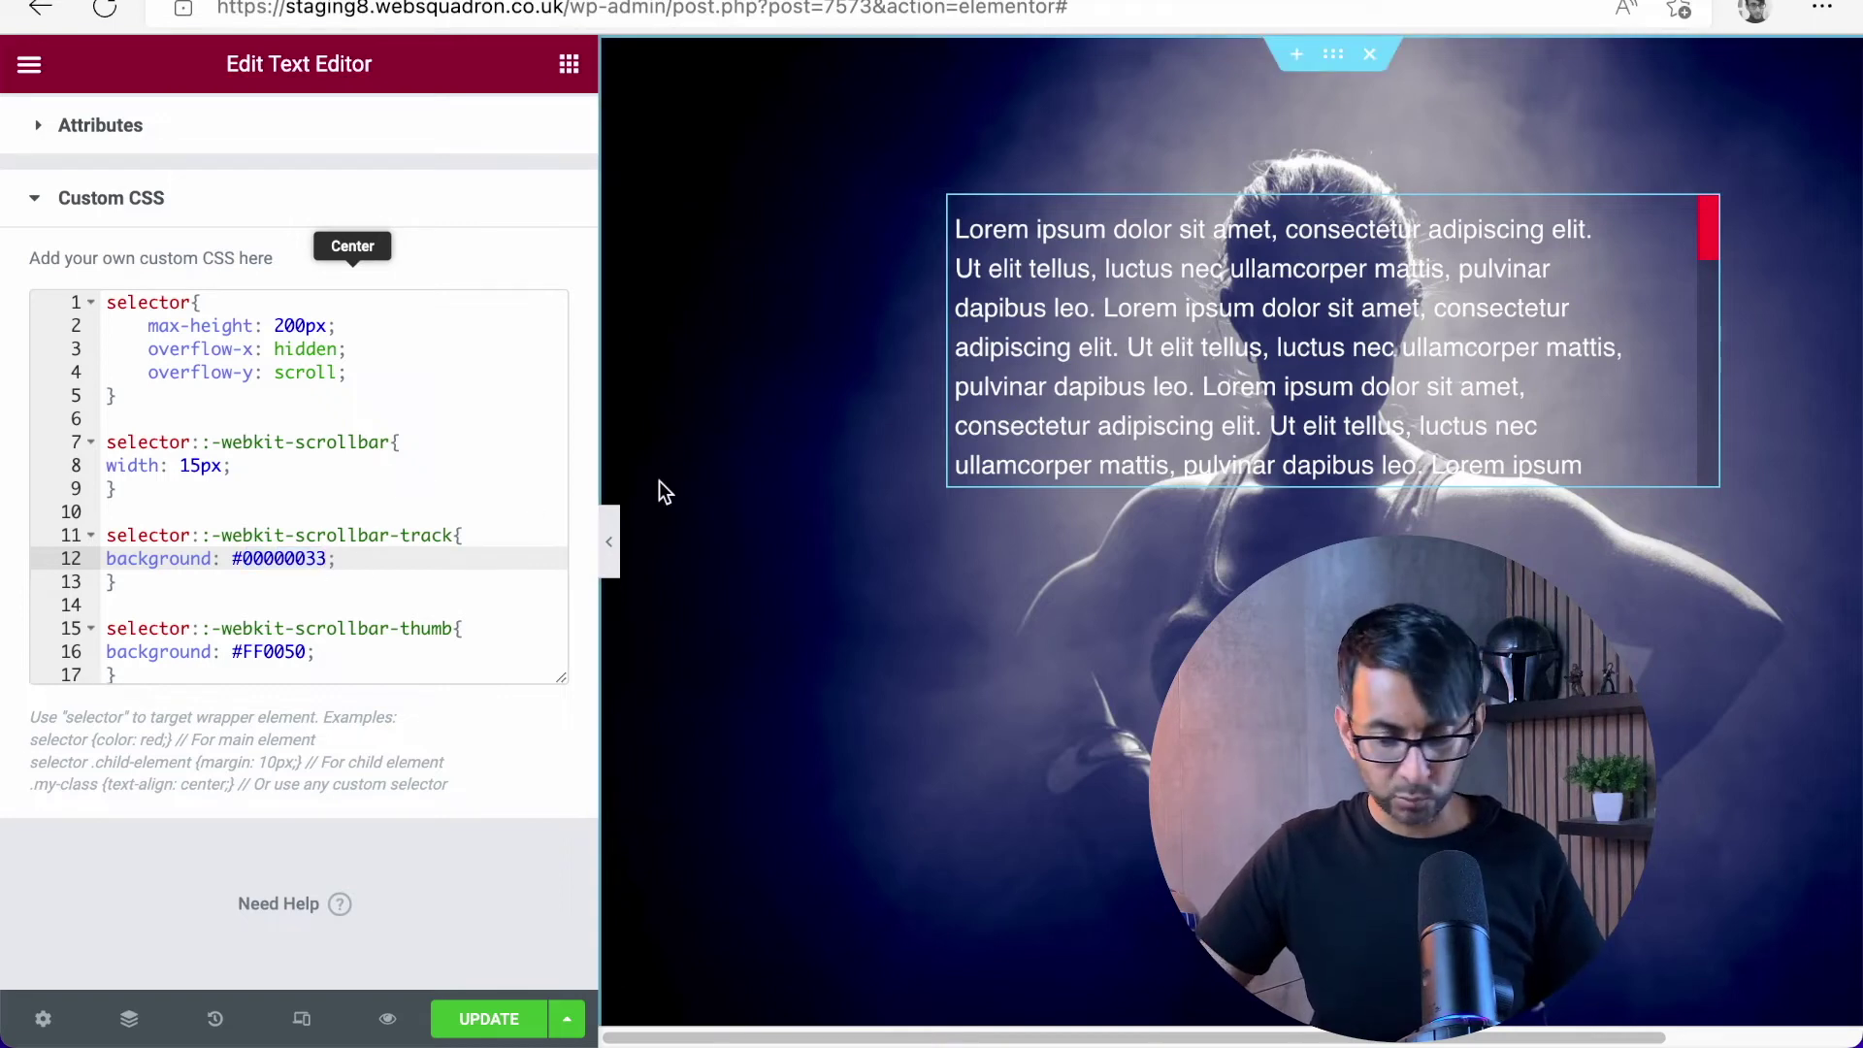
key(BackSpace)
key(BackSpace)
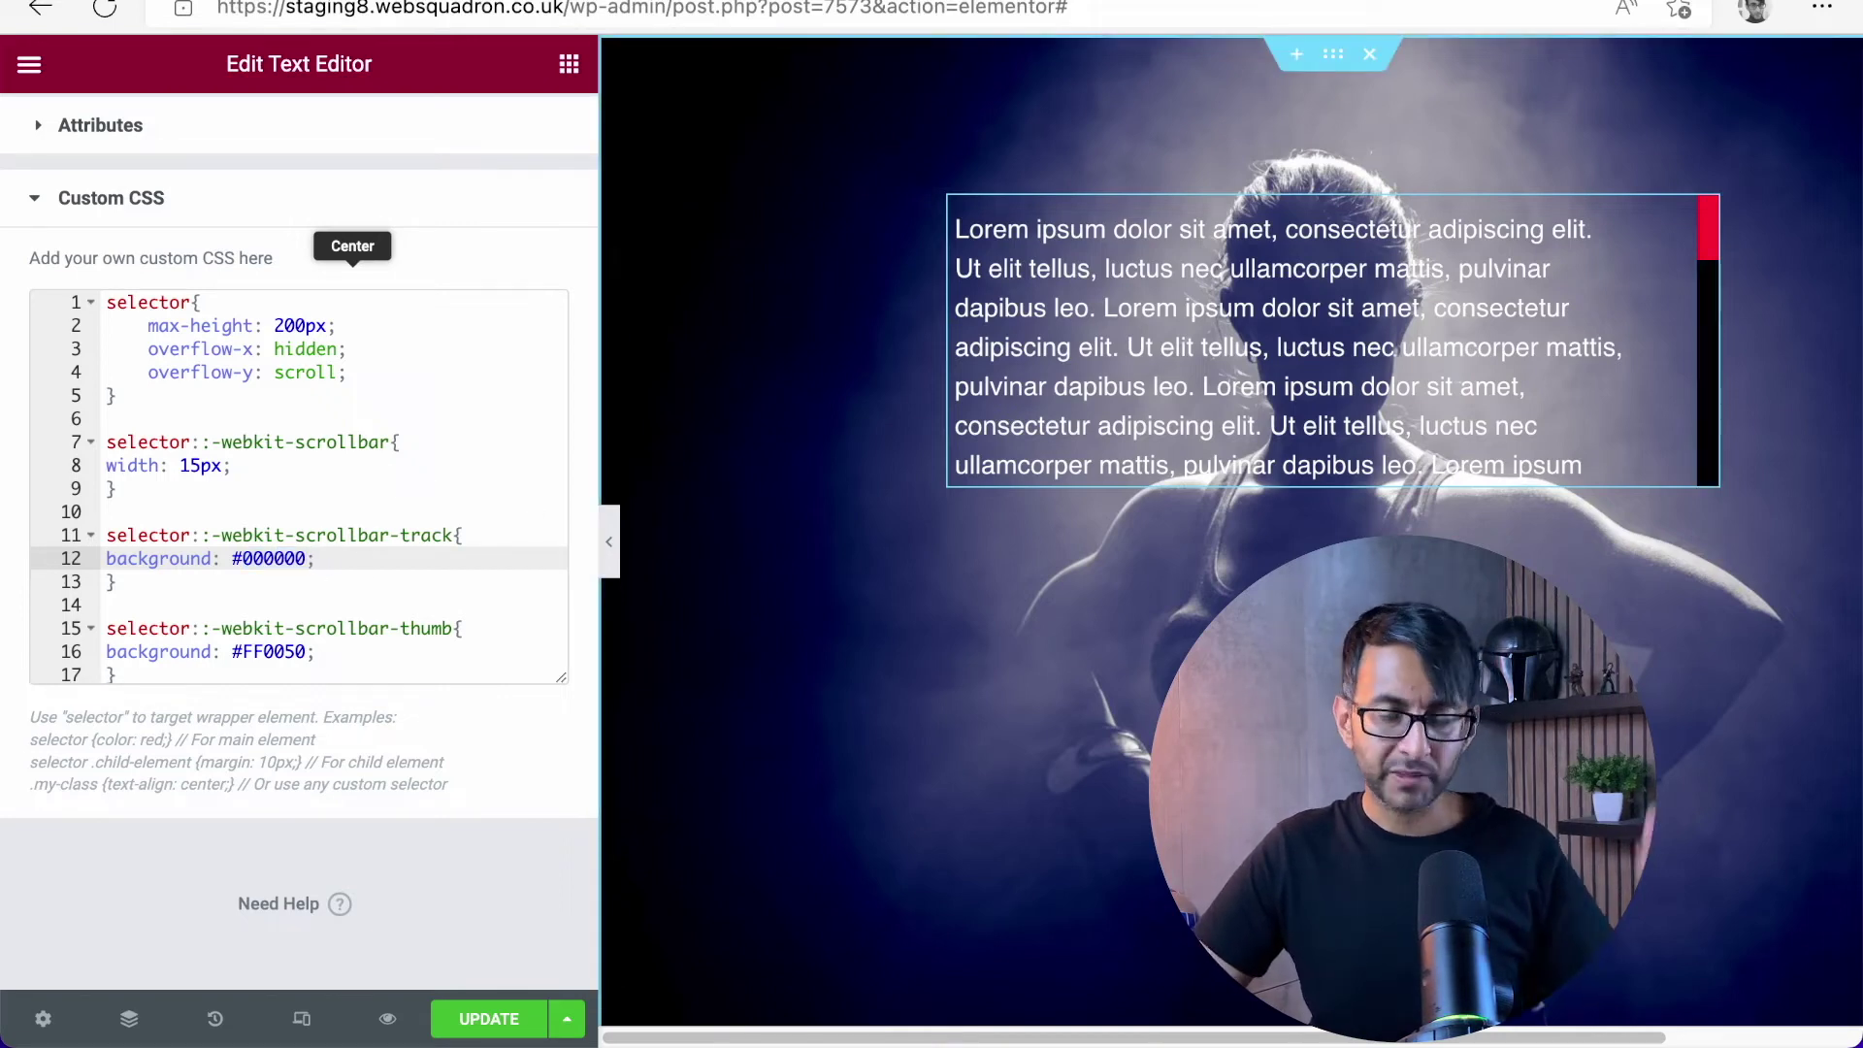
text(33)
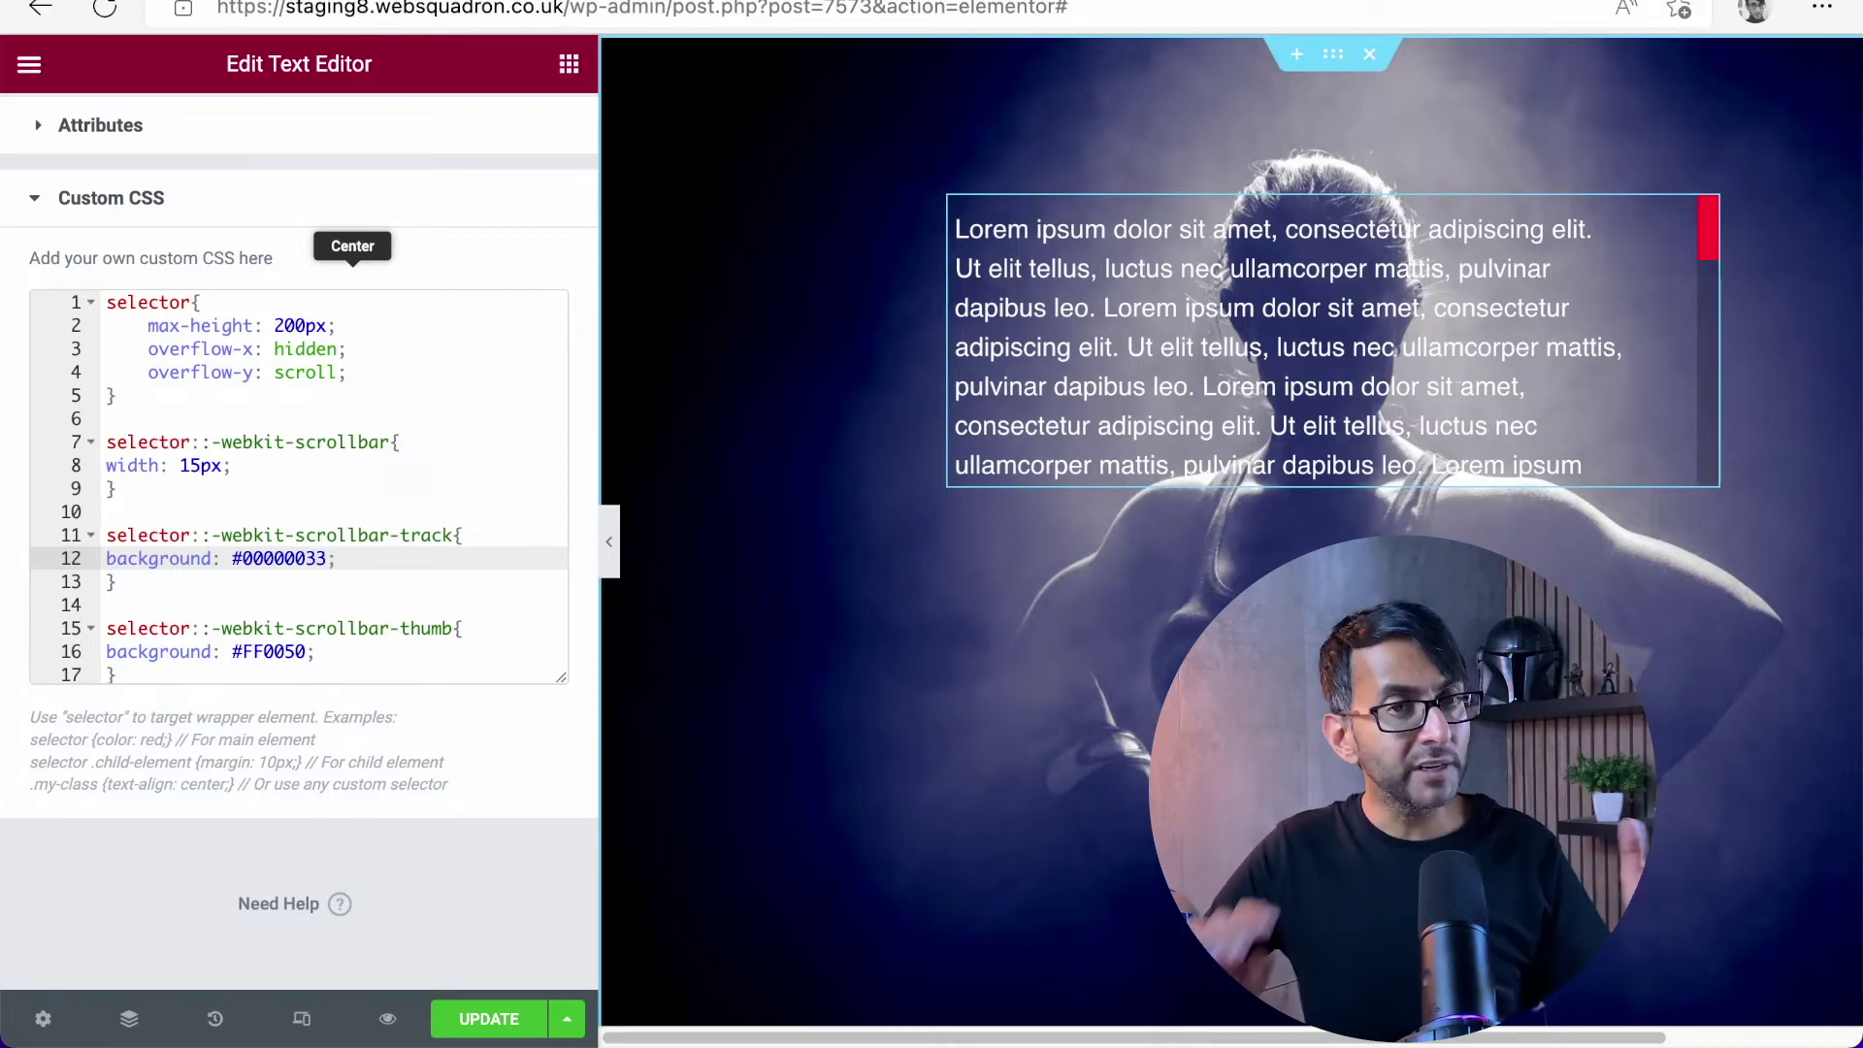
click(29, 64)
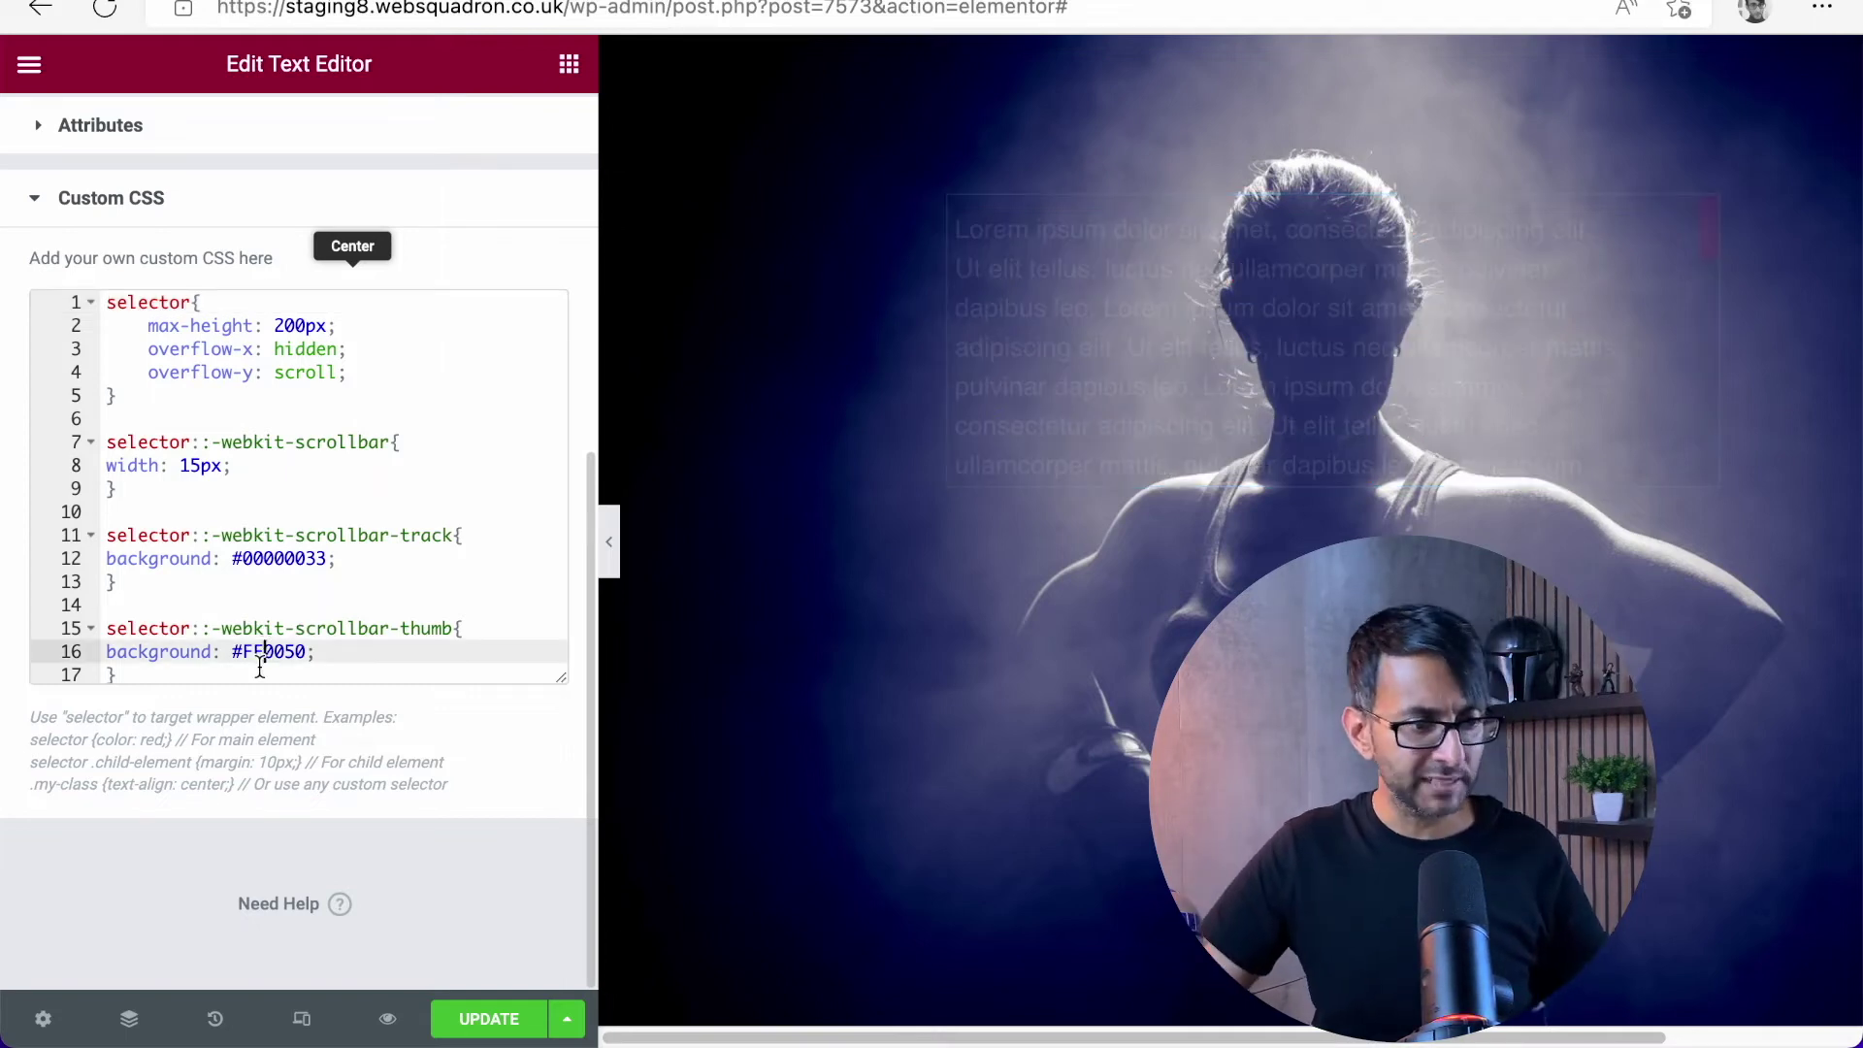
click(266, 671)
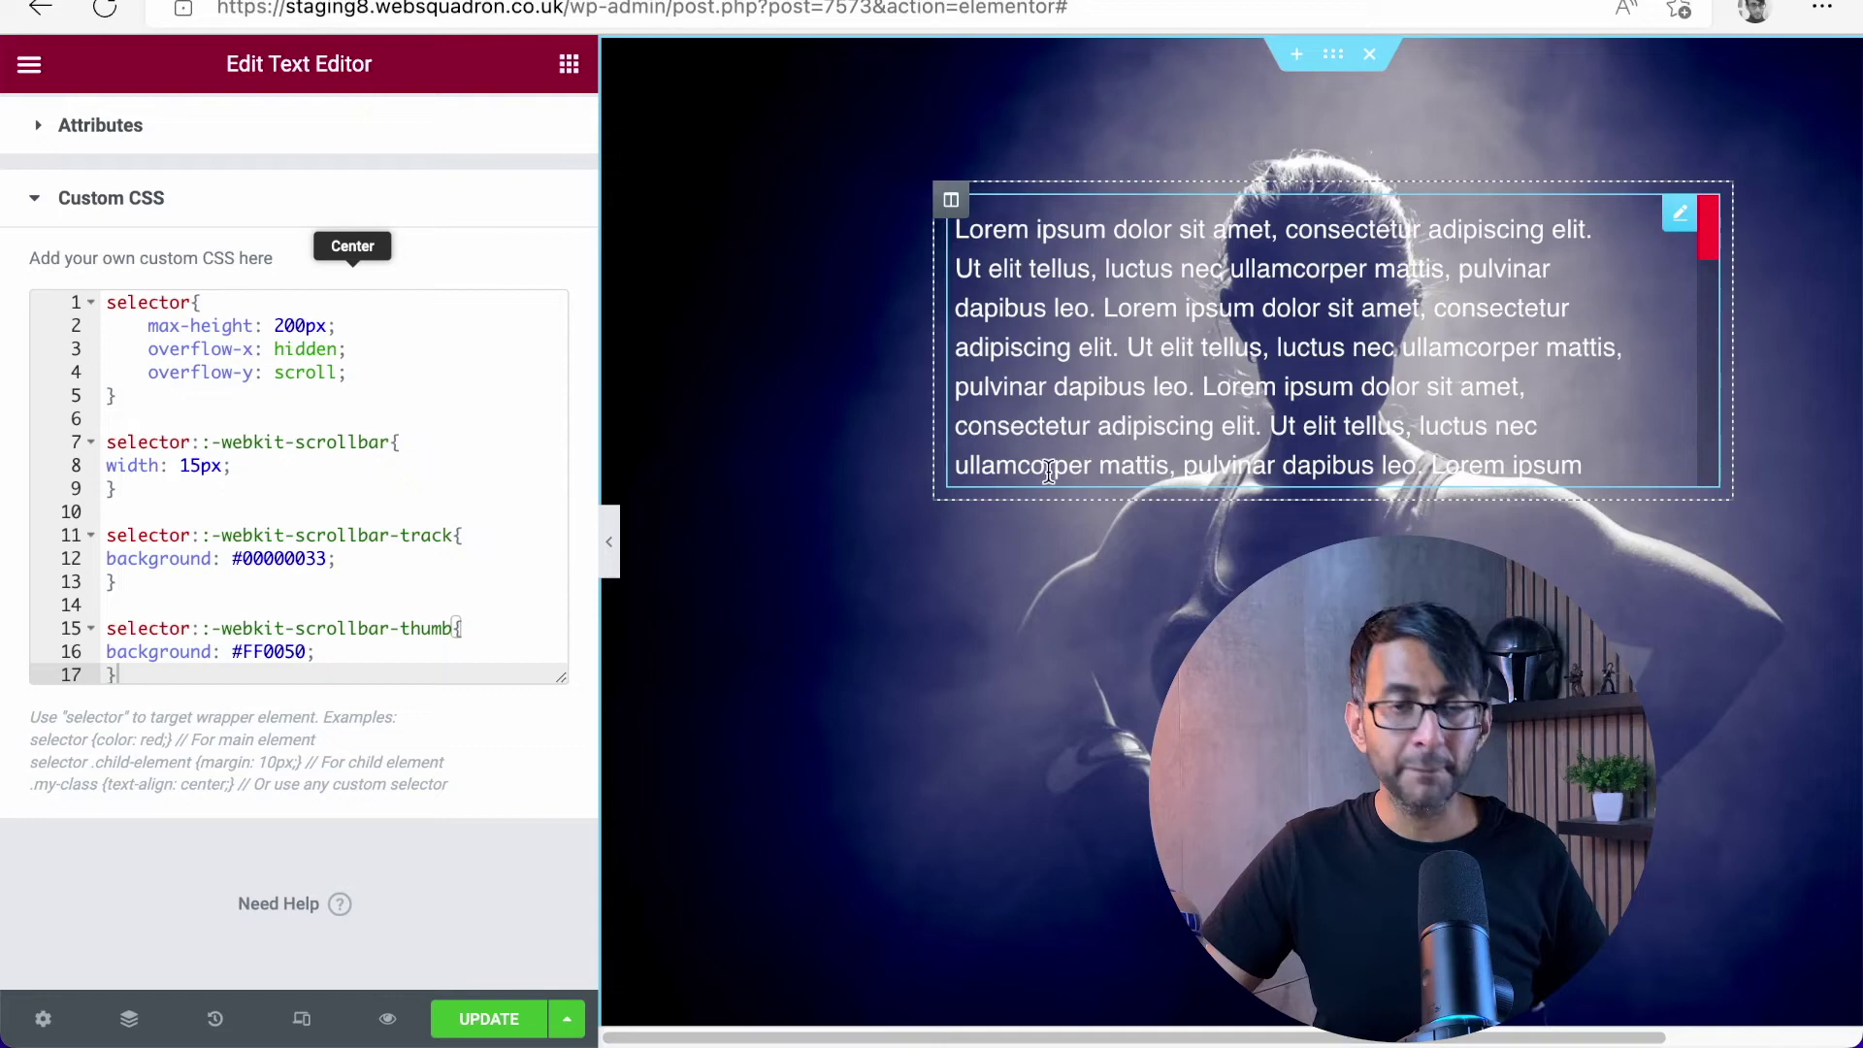
double_click(263, 653)
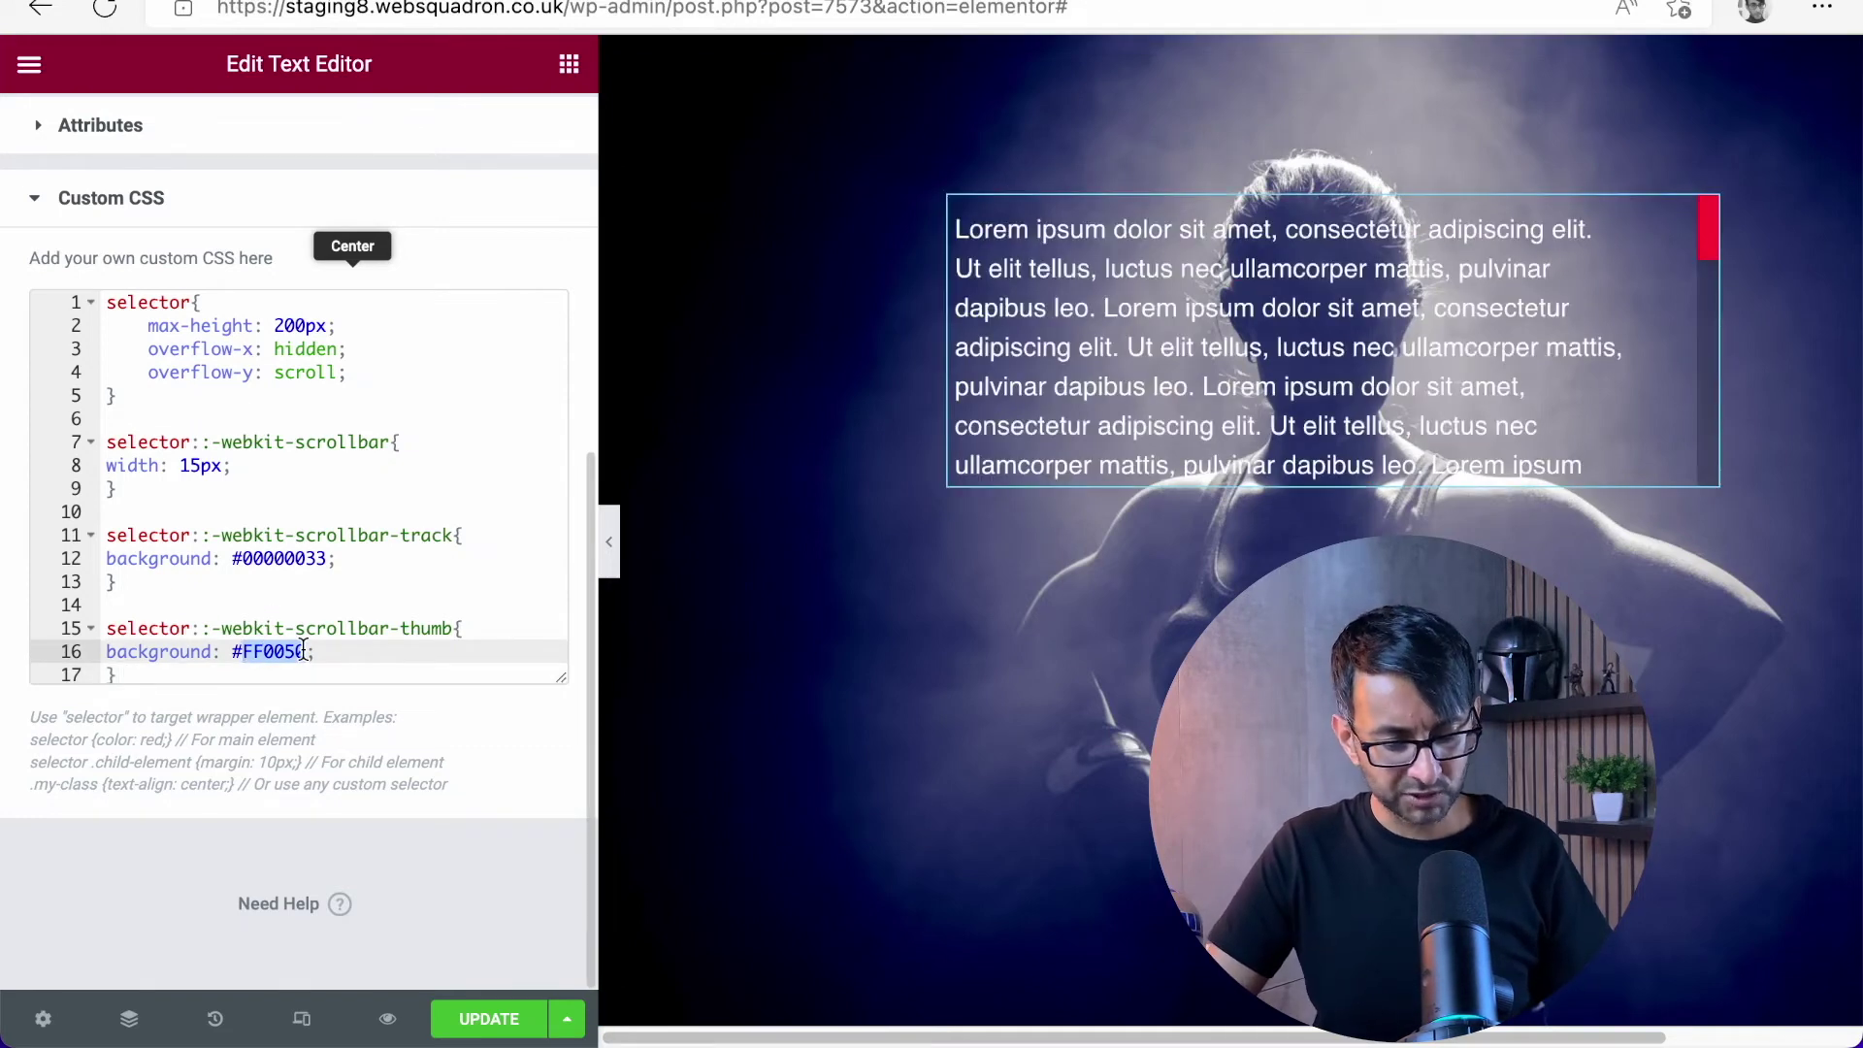
text(0000ff)
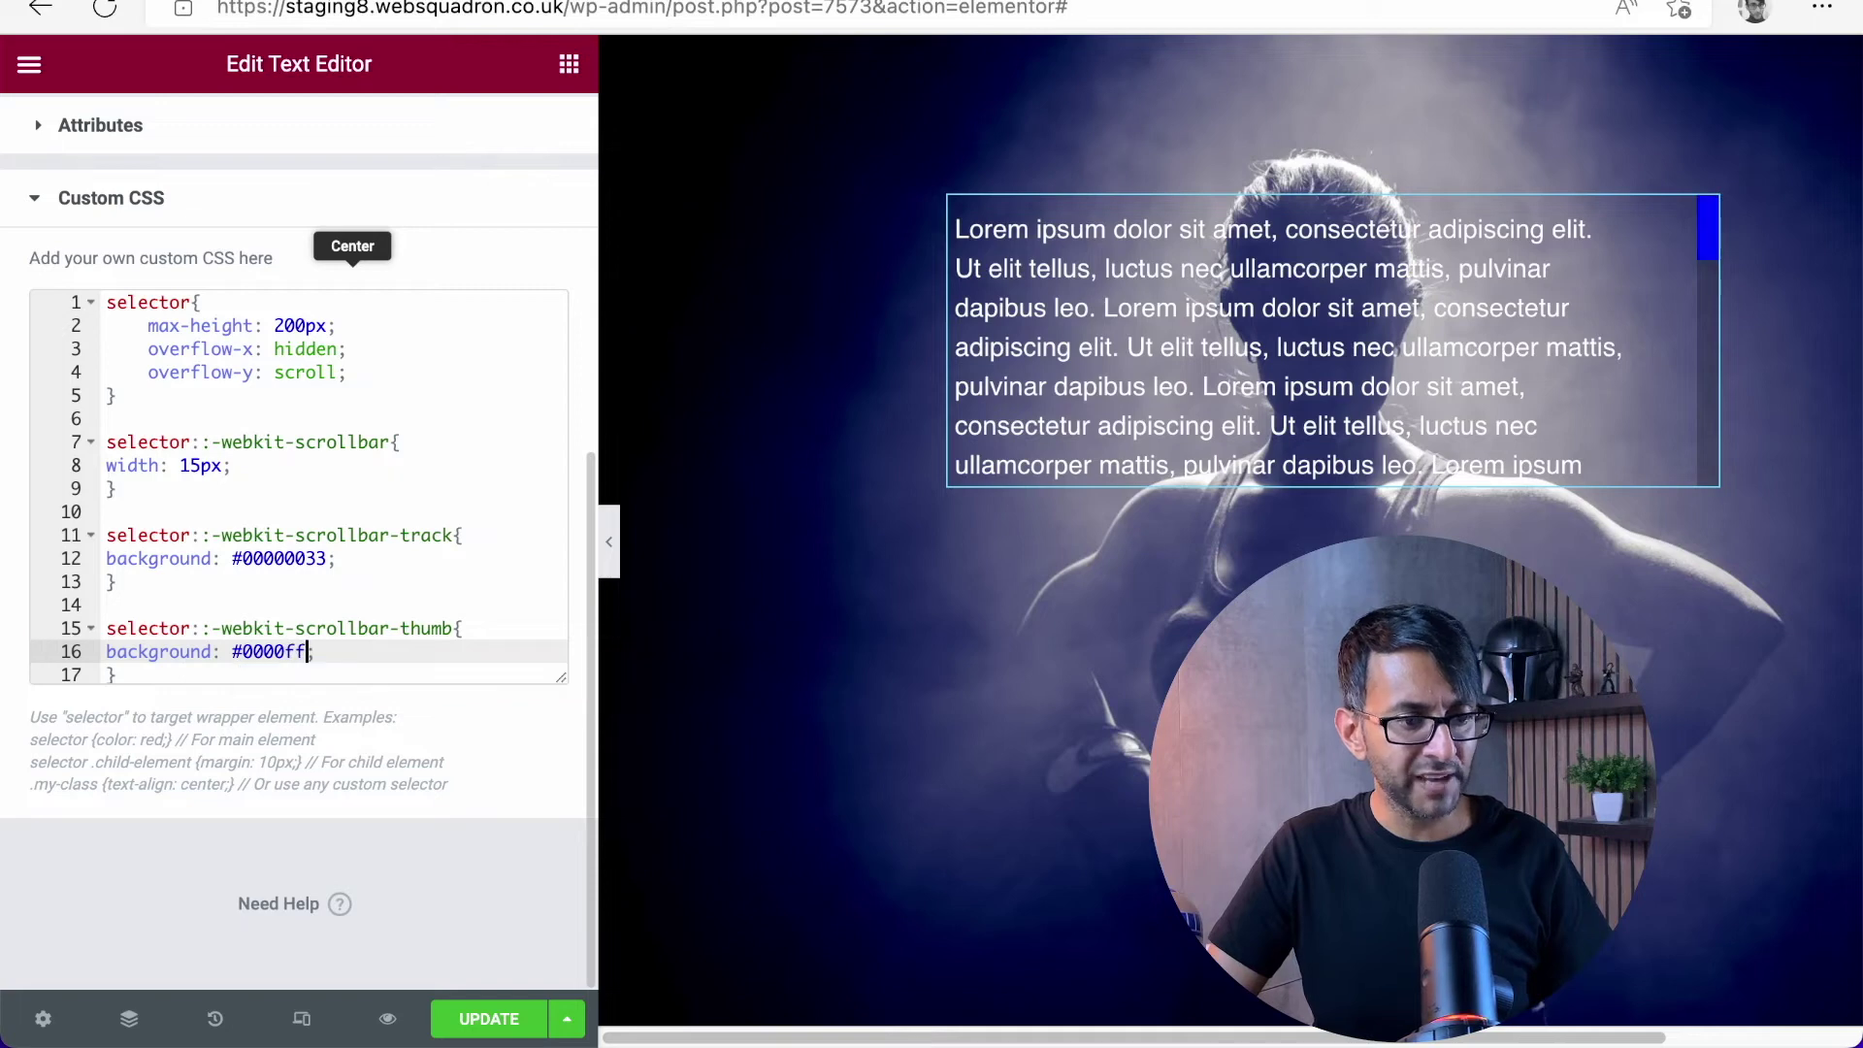
text(00ff00)
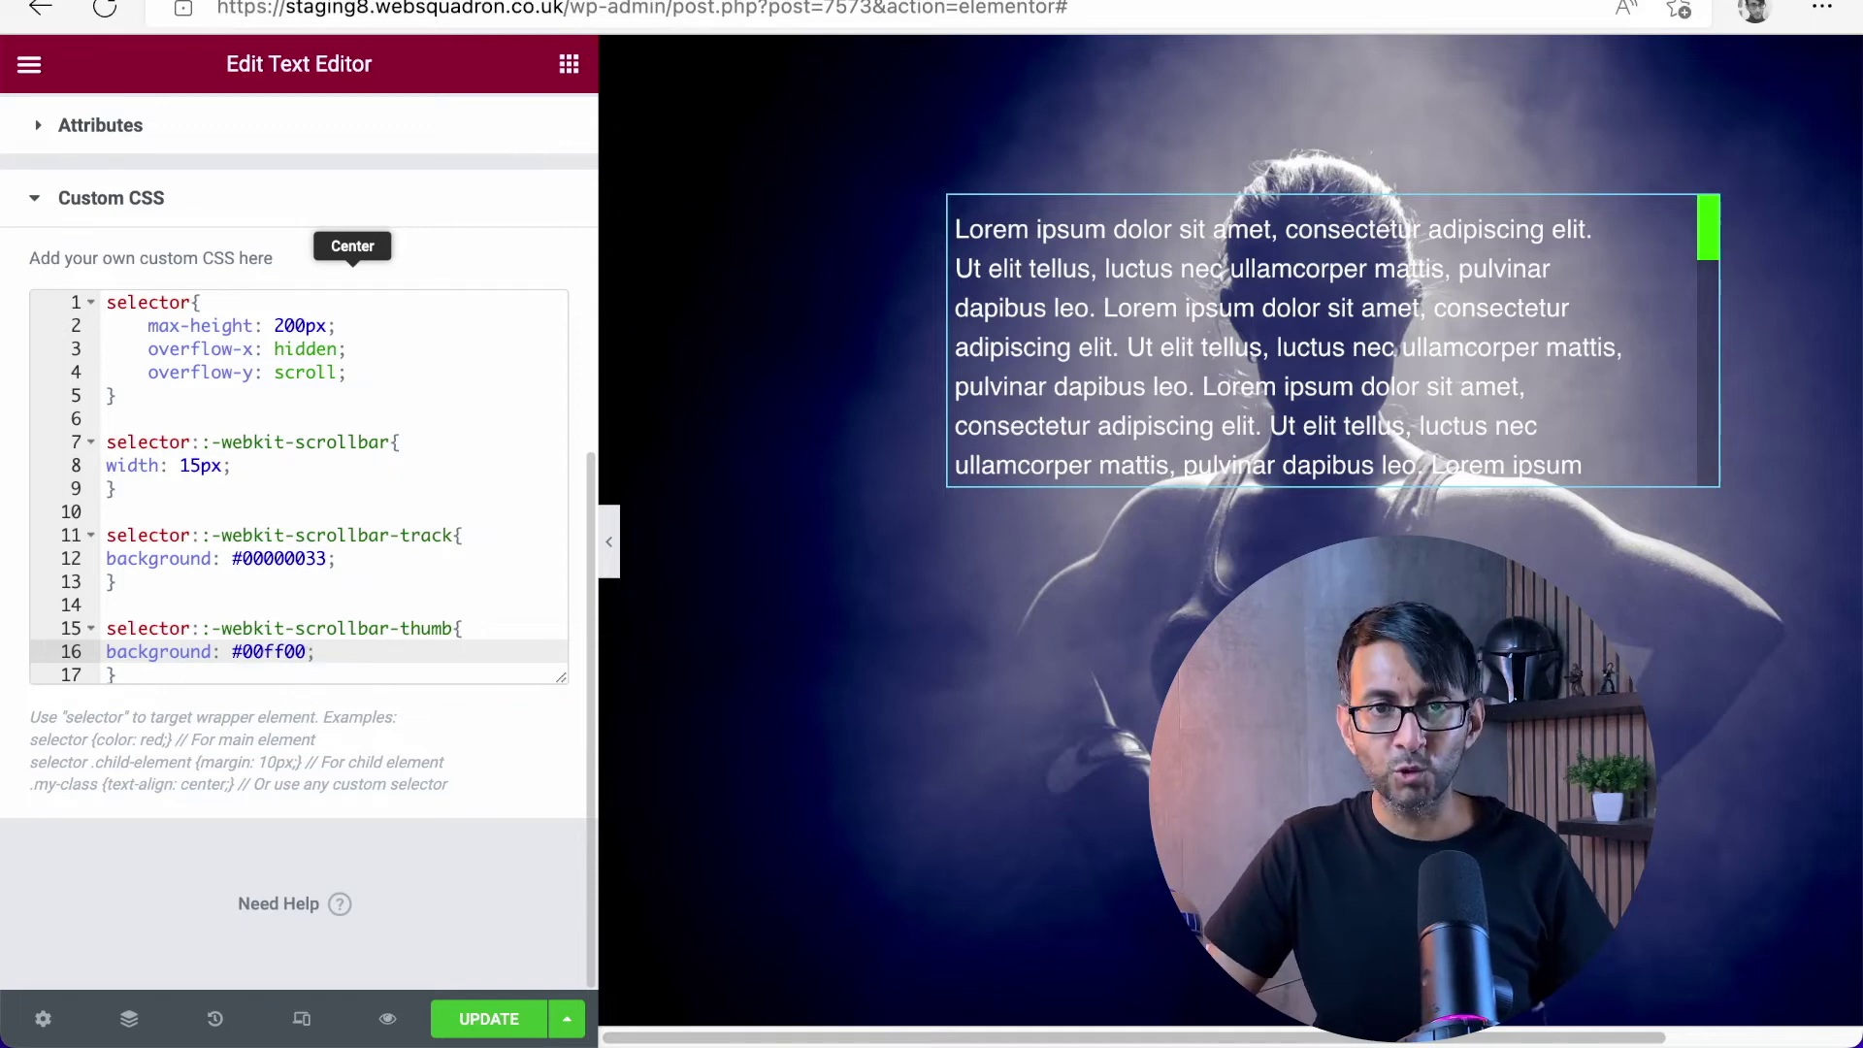
key(BackSpace)
key(BackSpace)
key(BackSpace)
key(BackSpace)
key(BackSpace)
key(BackSpace)
text(ffffff)
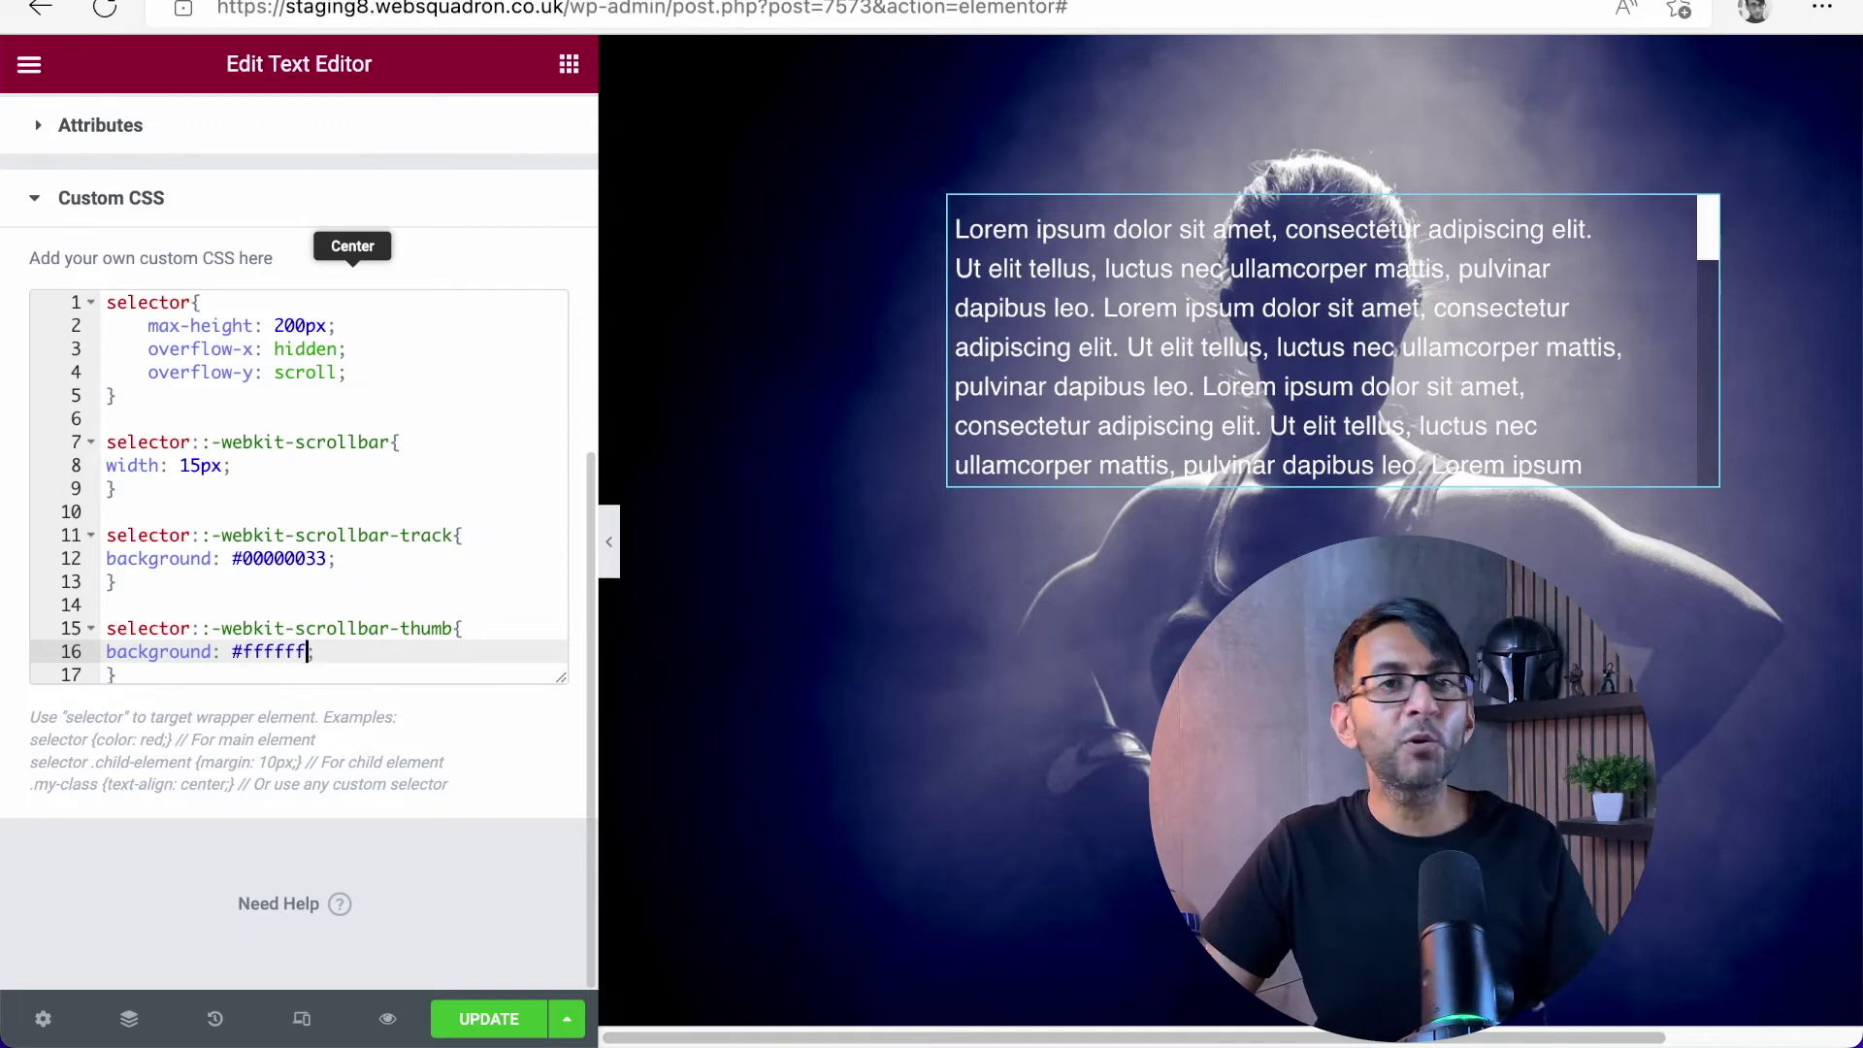
key(BackSpace)
key(BackSpace)
key(BackSpace)
key(BackSpace)
text(0050)
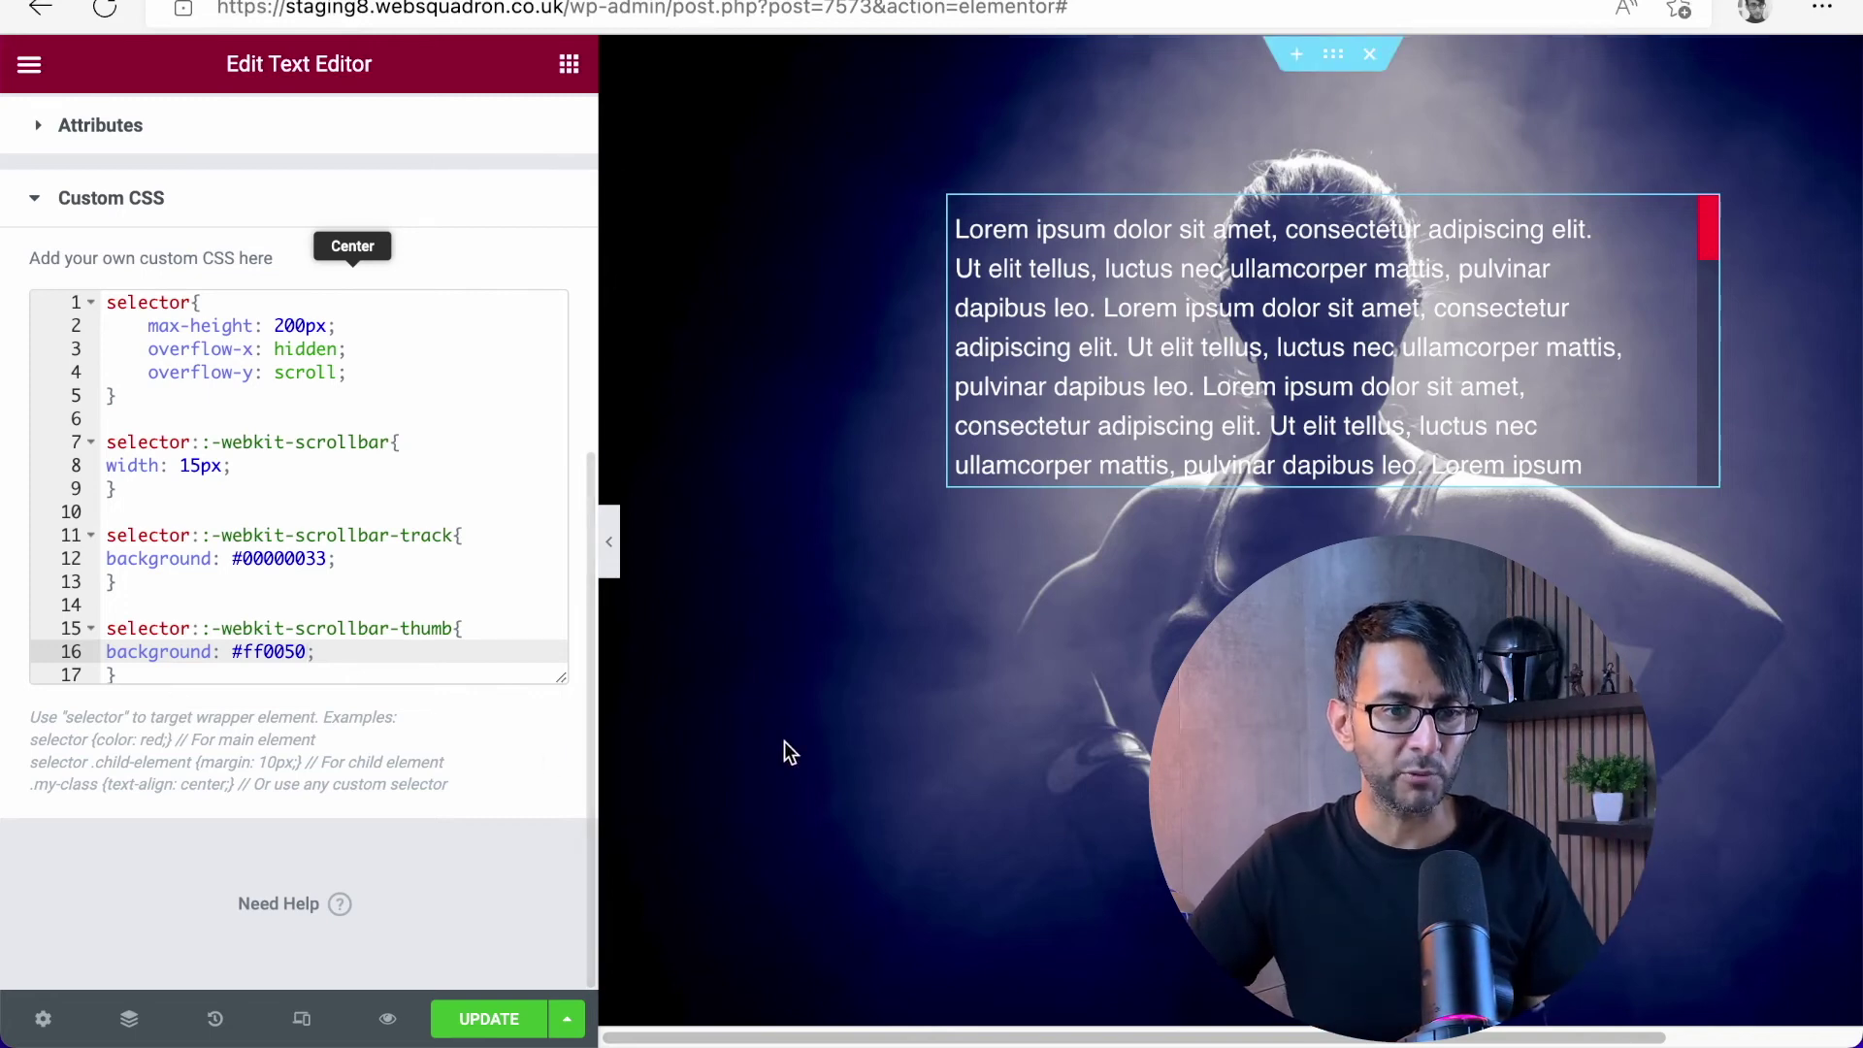
scroll(1506, 391, down, 3)
scroll(1506, 391, up, 3)
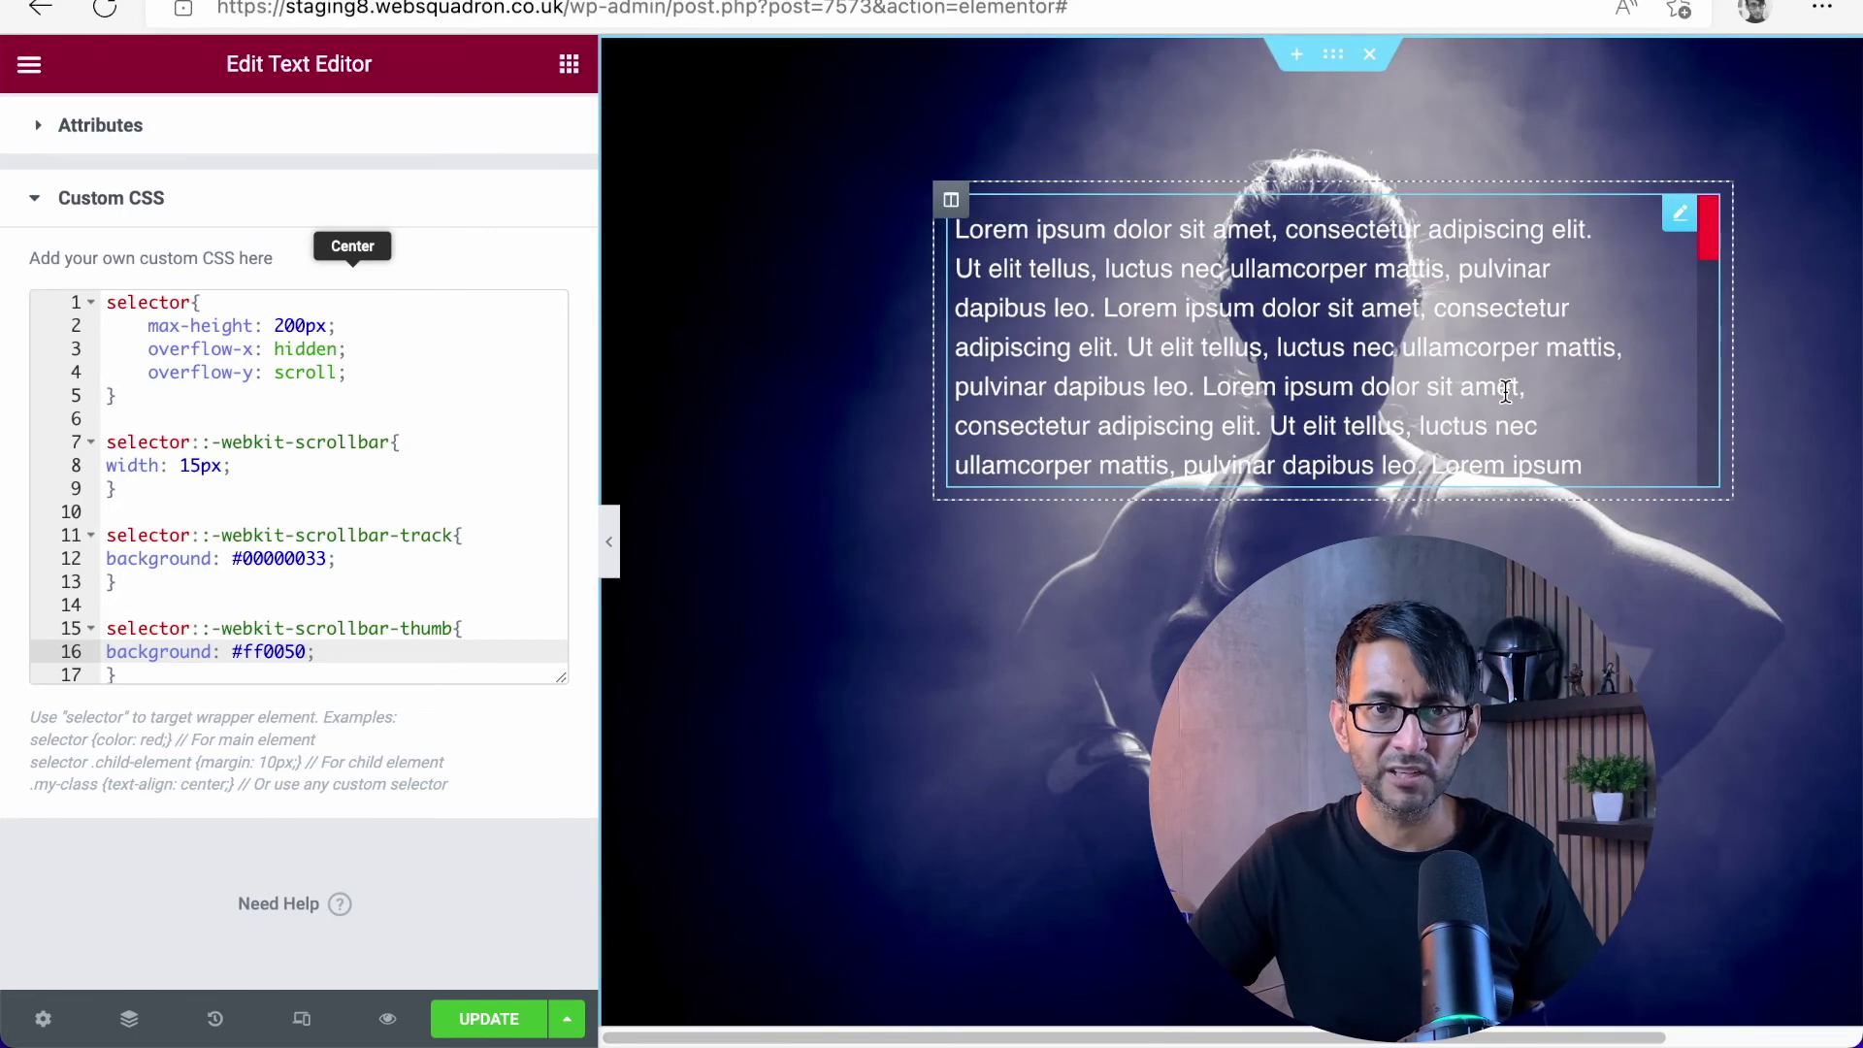